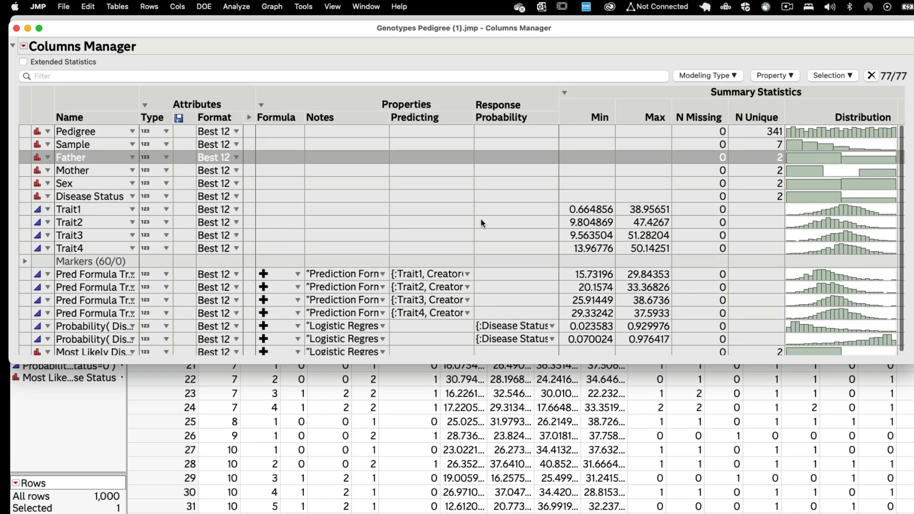
Examine the CG1 SNP marker columns and the pedigree and trait columns in the Genotypes Pedigree table
scroll(333, 224, "down", 1)
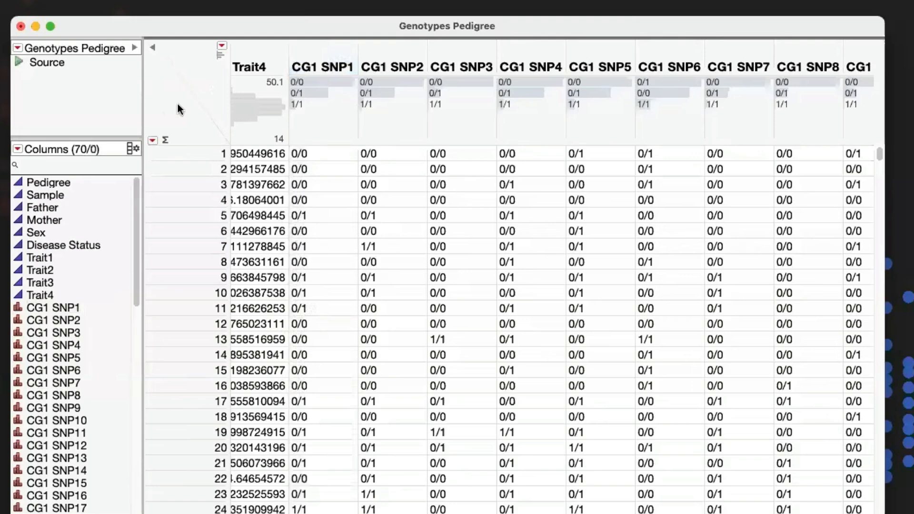
left_click(324, 49)
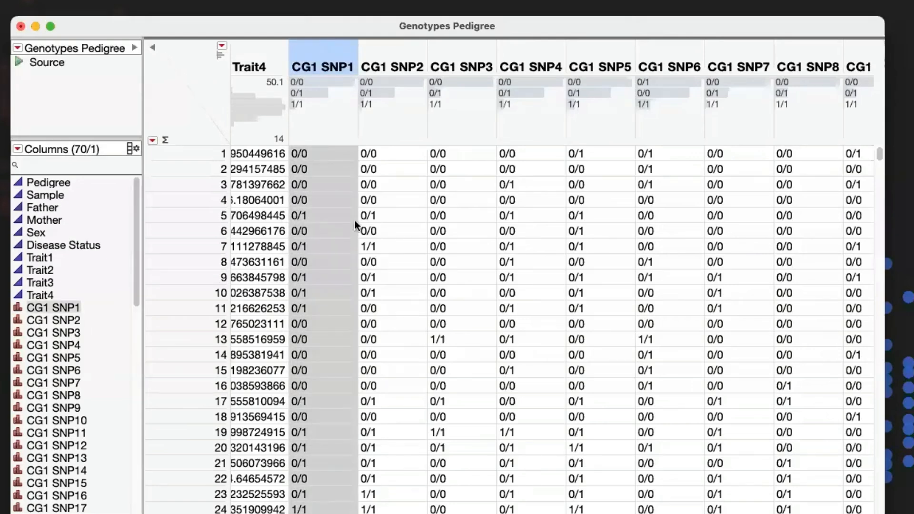
scroll(355, 250, "left", 5)
scroll(353, 253, "left", 10)
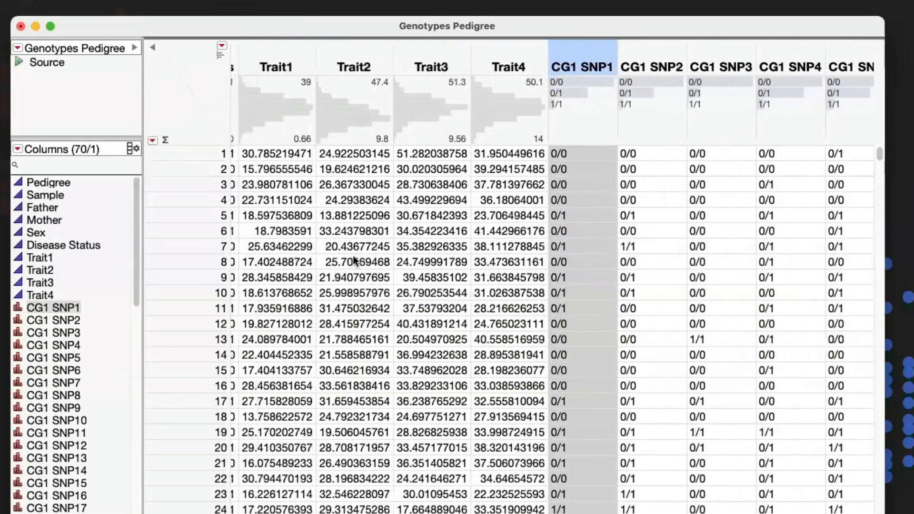
scroll(355, 262, "left", 1)
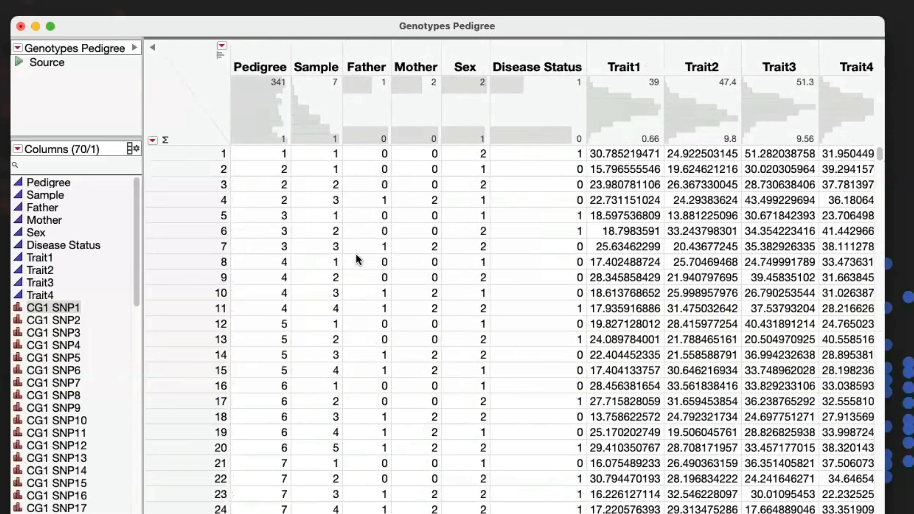
scroll(356, 252, "right", 15)
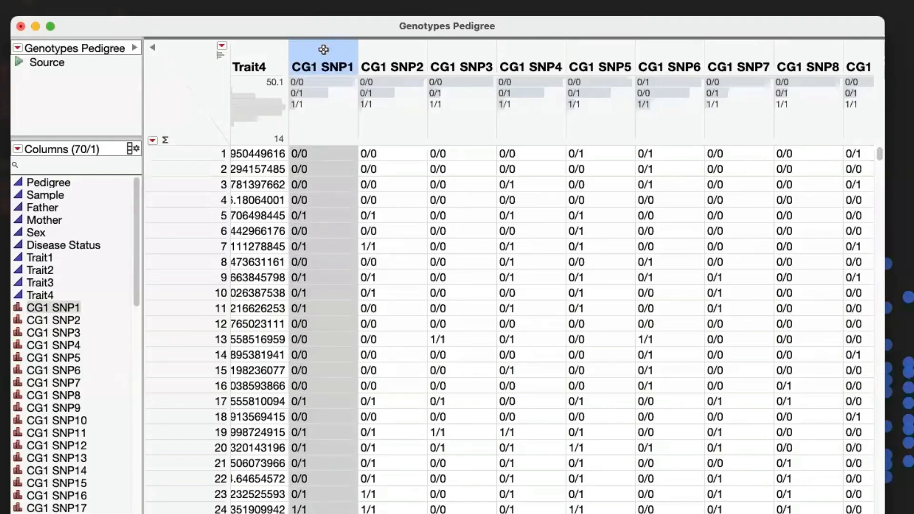
scroll(353, 253, "left", 10)
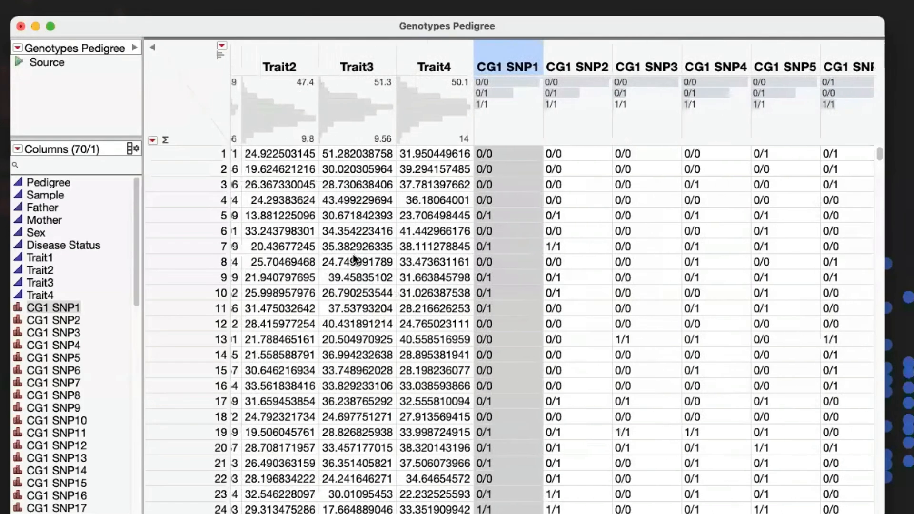
scroll(354, 261, "left", 5)
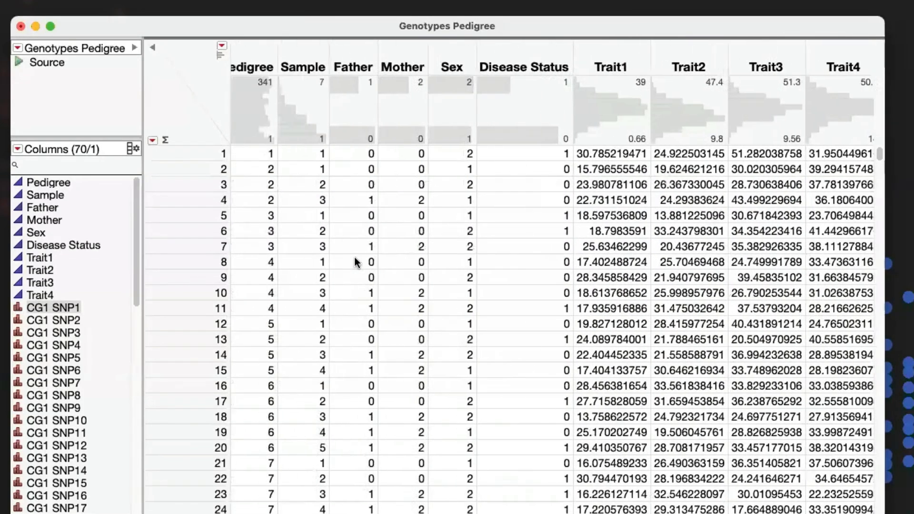
Examine the Disease Status, Sex and Trait1 columns, comparing them with their modeling types in the column list
left_click(549, 57)
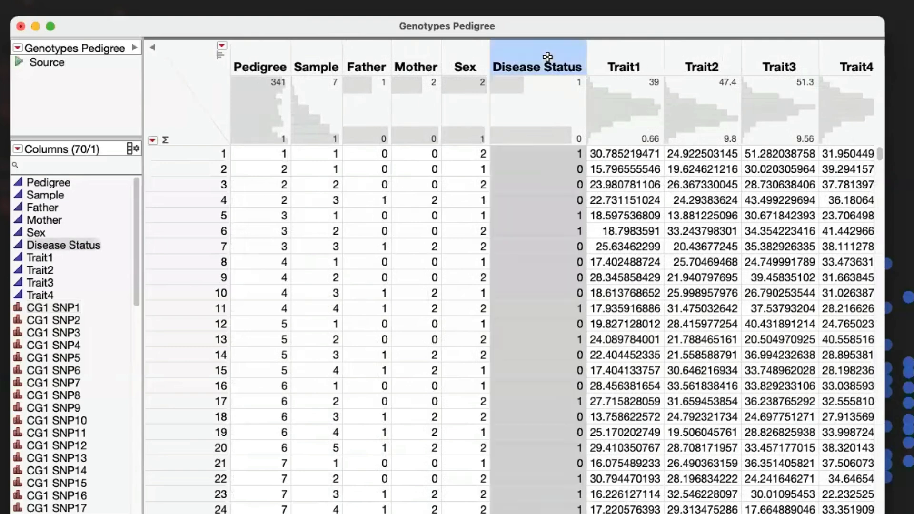
left_click(467, 65)
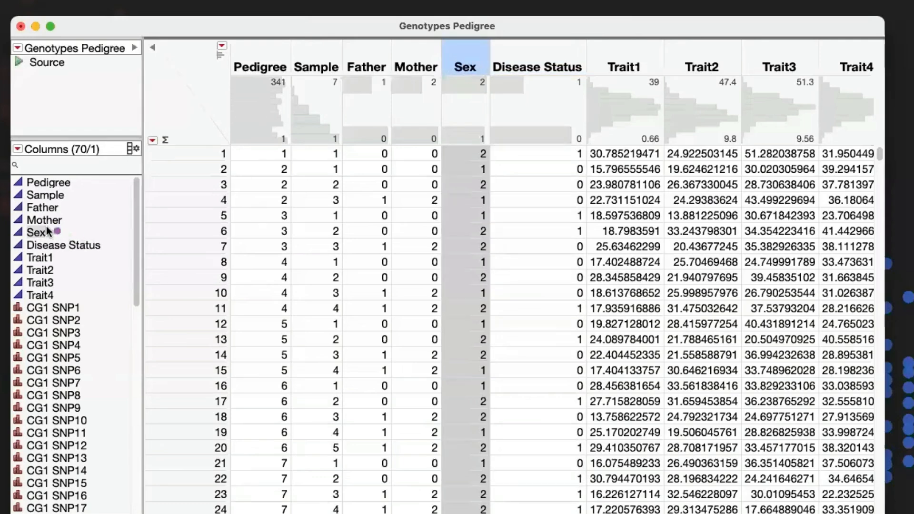
left_click_drag(7, 174, 28, 307)
left_click(196, 76)
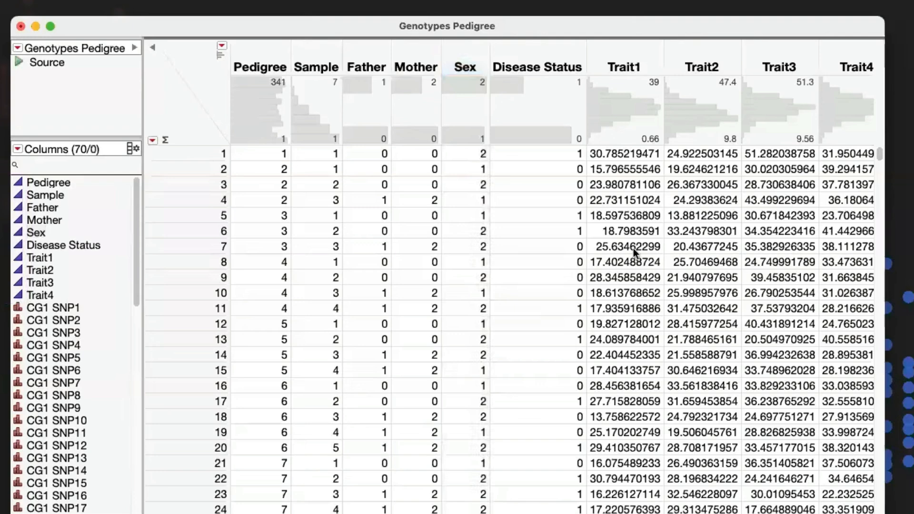
left_click(624, 60)
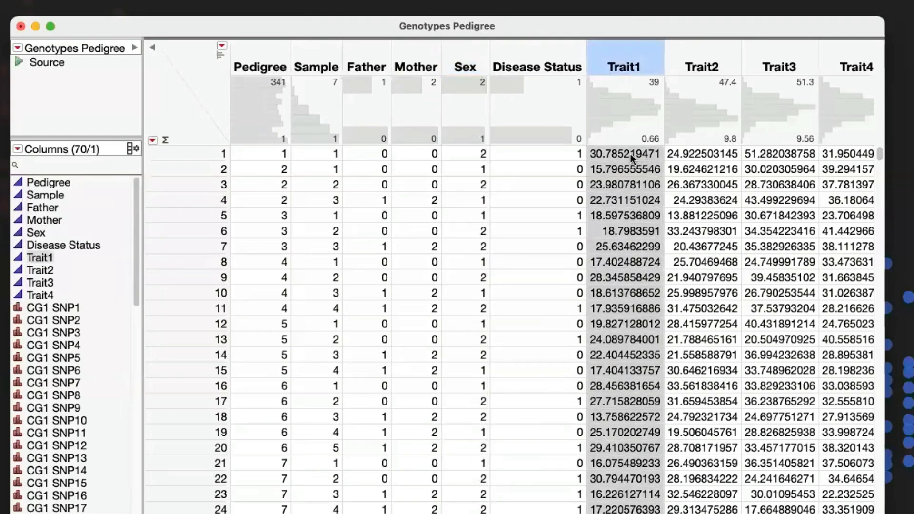
Select all columns of the Genotypes Pedigree table and open them in the Columns Manager
left_click(200, 96)
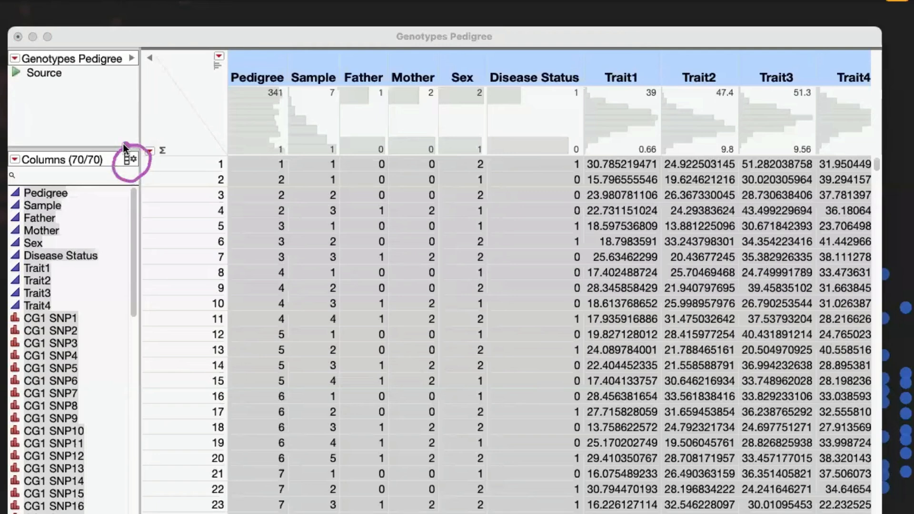
left_click(130, 160)
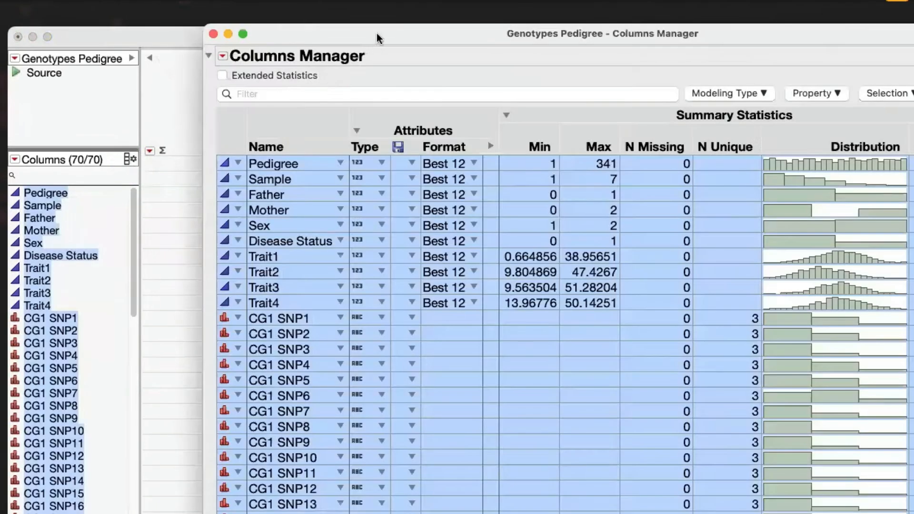
left_click_drag(376, 33, 209, 28)
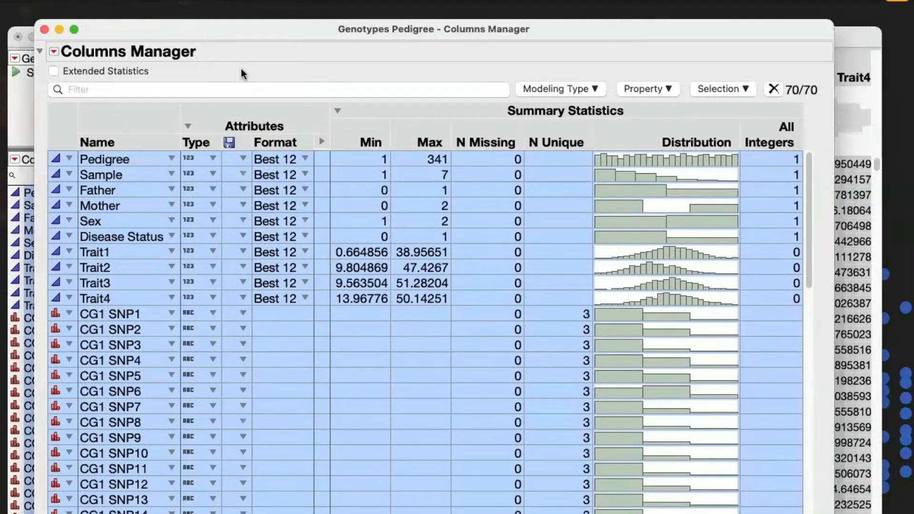
Clear the selection of all columns, select only Pedigree, and look through the full column list including the CG2 SNP markers
left_click(137, 157)
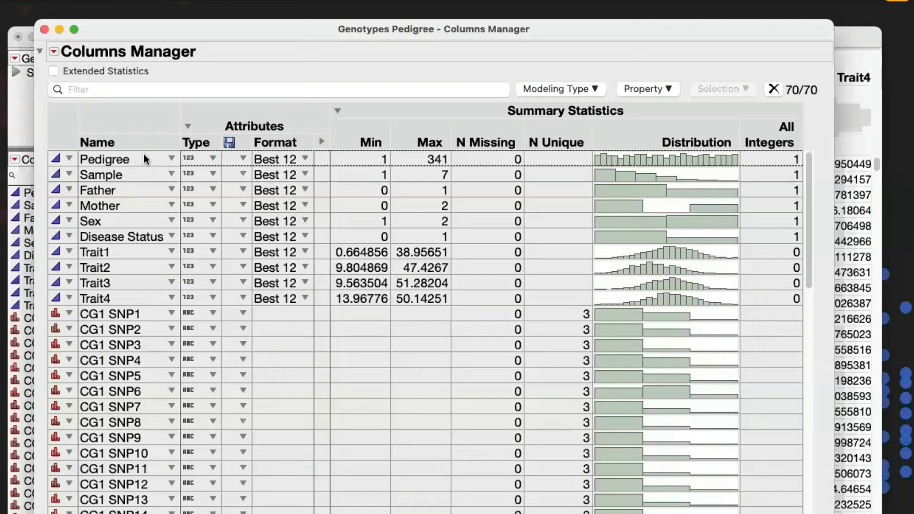
left_click(133, 160)
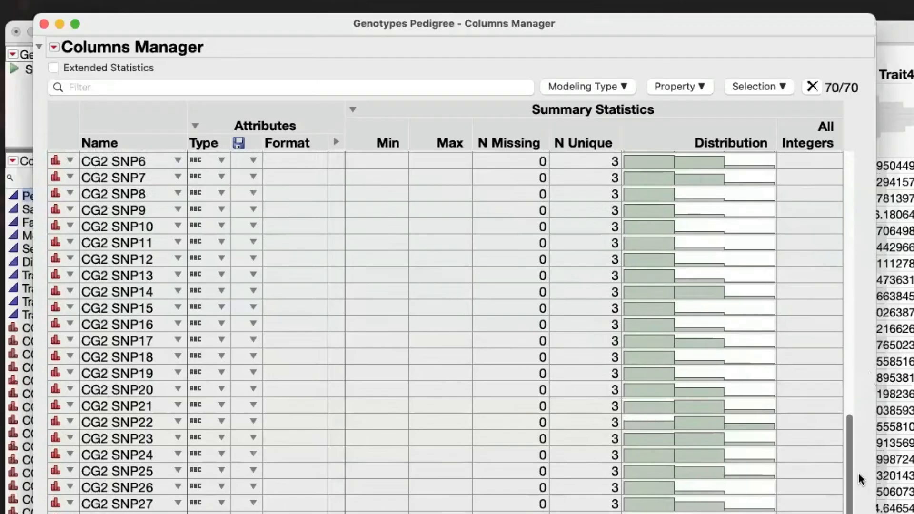
left_click_drag(858, 474, 833, 124)
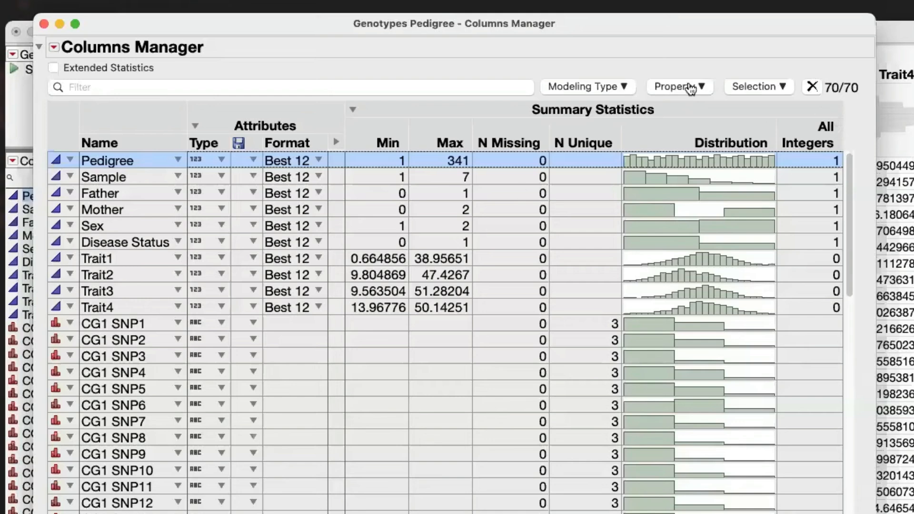
Filter the Columns Manager list to show only columns with the Continuous modeling type
left_click(624, 89)
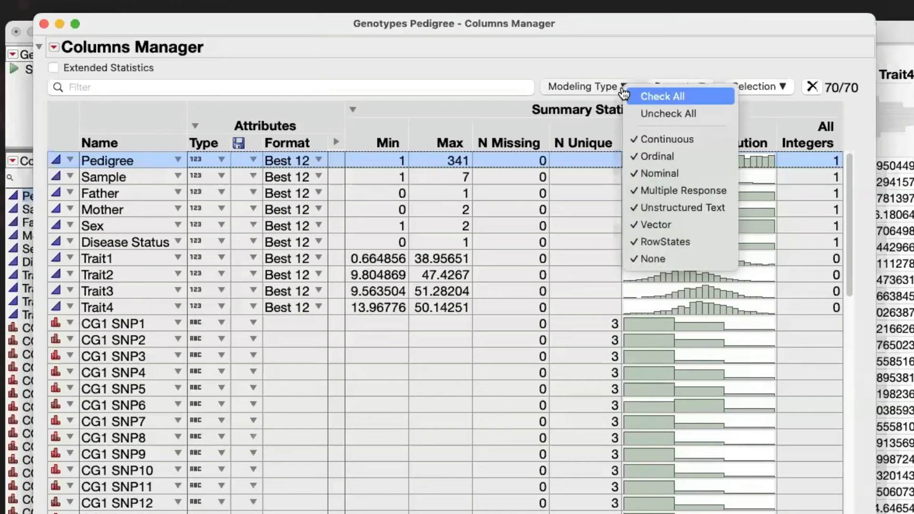
left_click(660, 114)
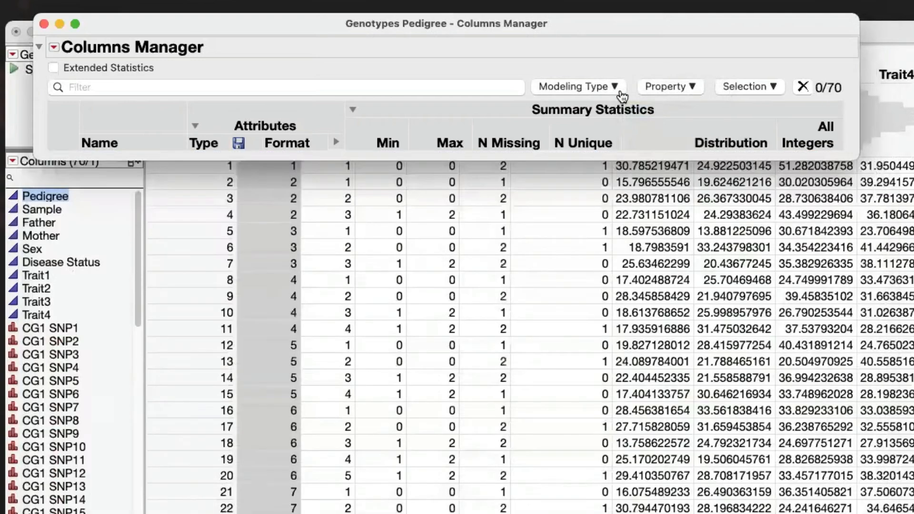
left_click(610, 88)
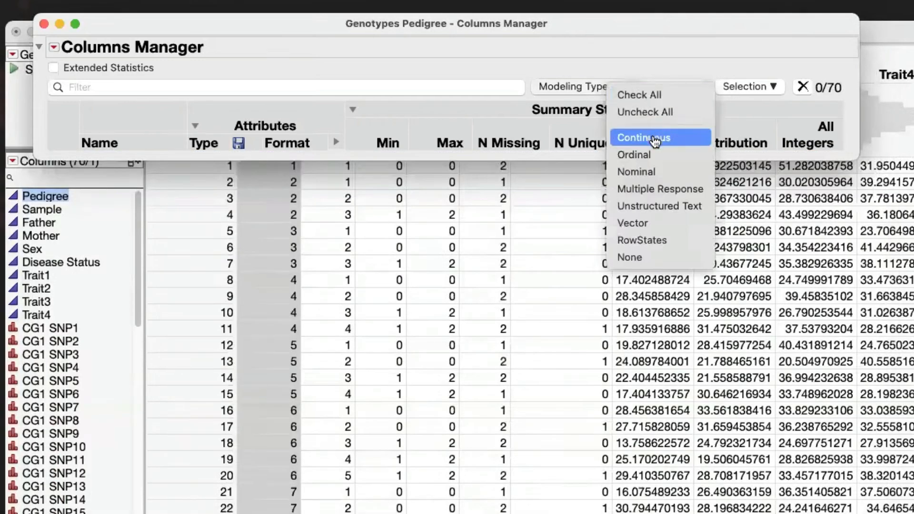
left_click(655, 138)
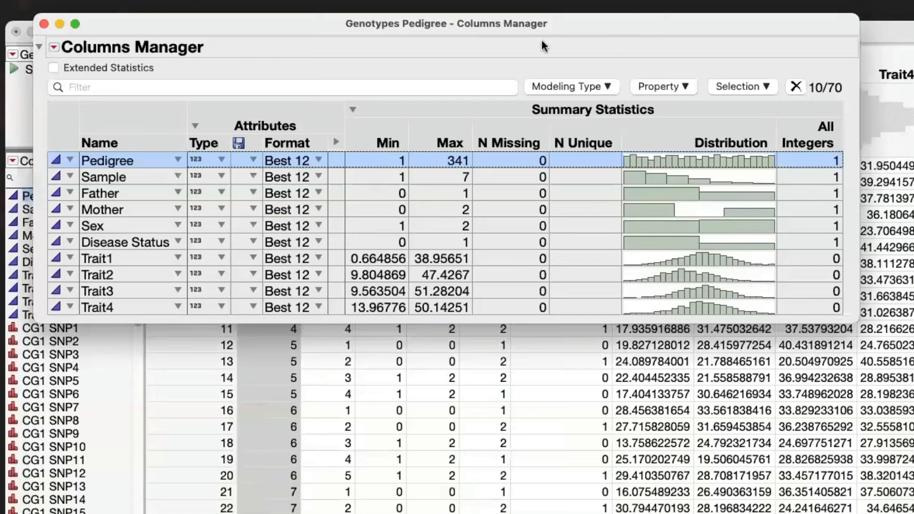
Change the modeling type of the six columns from Pedigree through Disease Status to Nominal
left_click(137, 177)
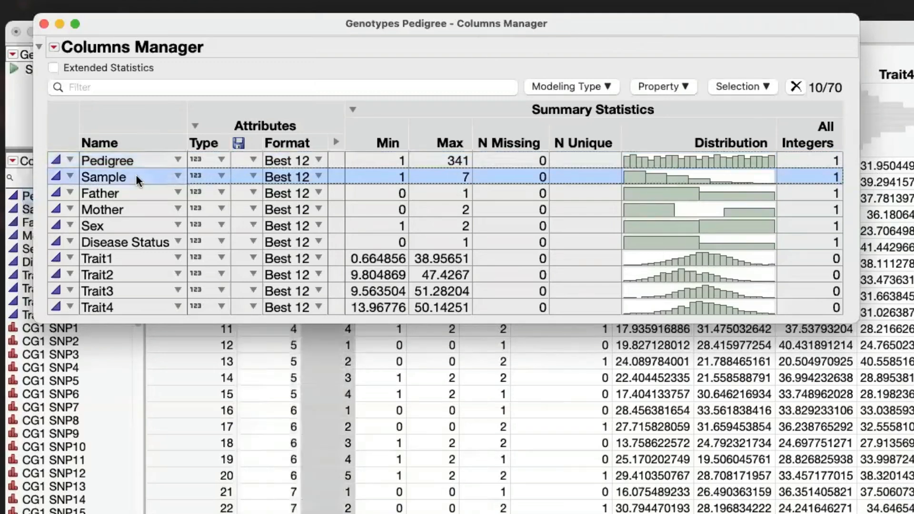
left_click(135, 192)
left_click(138, 212)
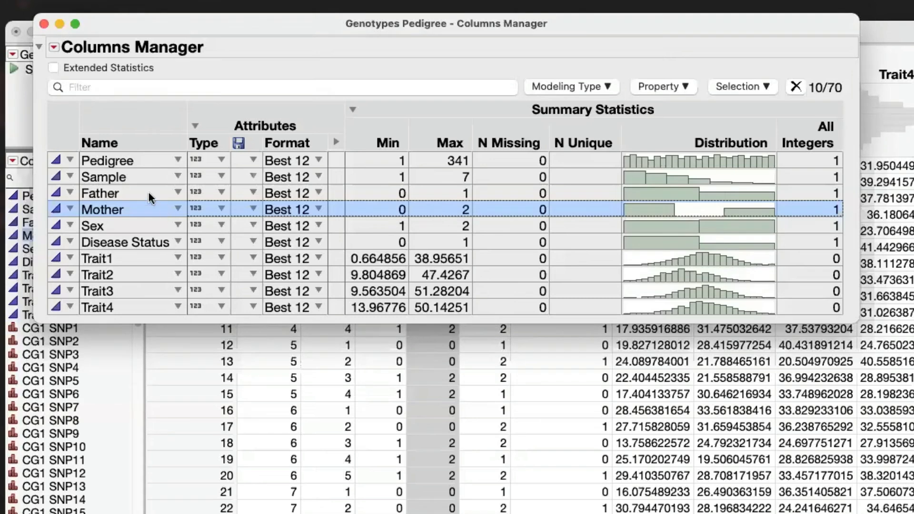
left_click_drag(146, 160, 141, 243)
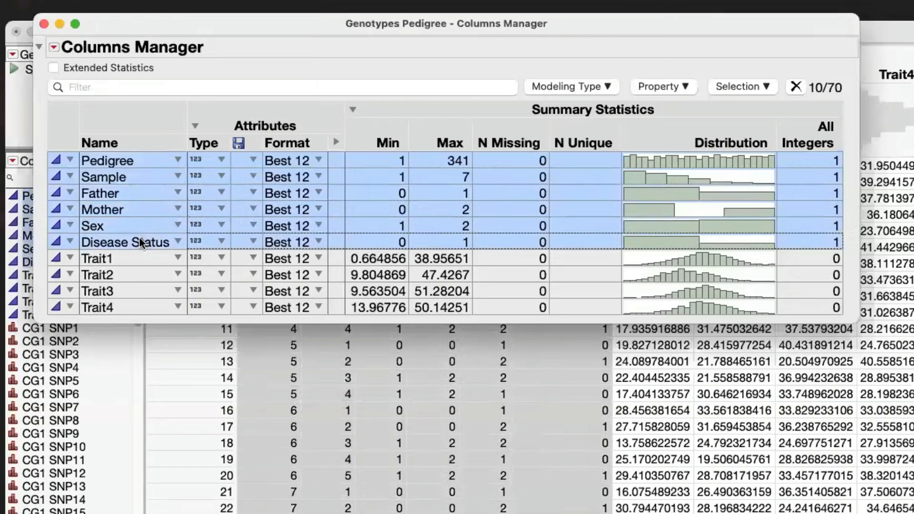
left_click(69, 242)
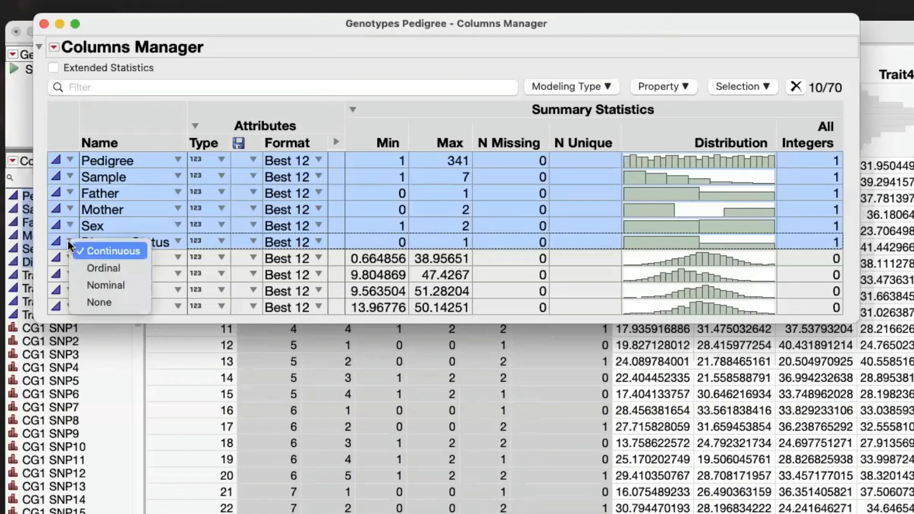
left_click(117, 287)
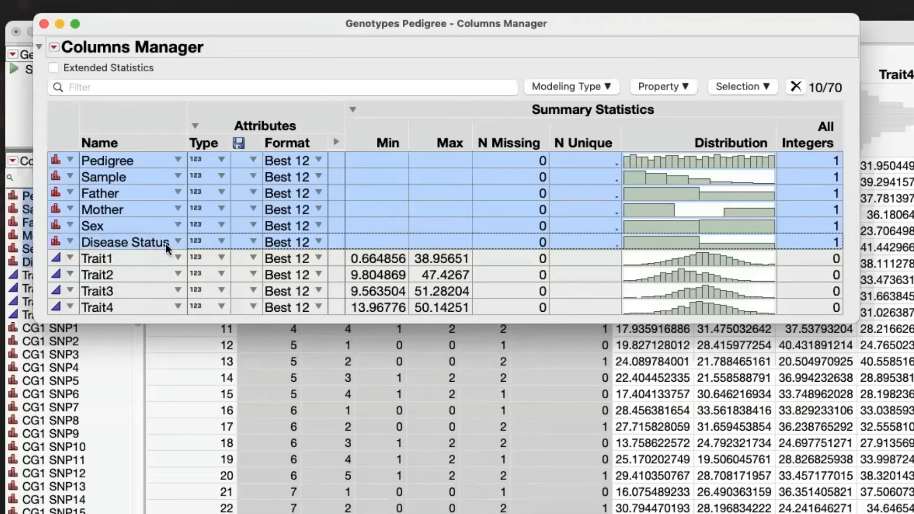
Move the Columns Manager aside to check the columns' modeling types in the data table, and bring it back
left_click_drag(288, 22, 516, 89)
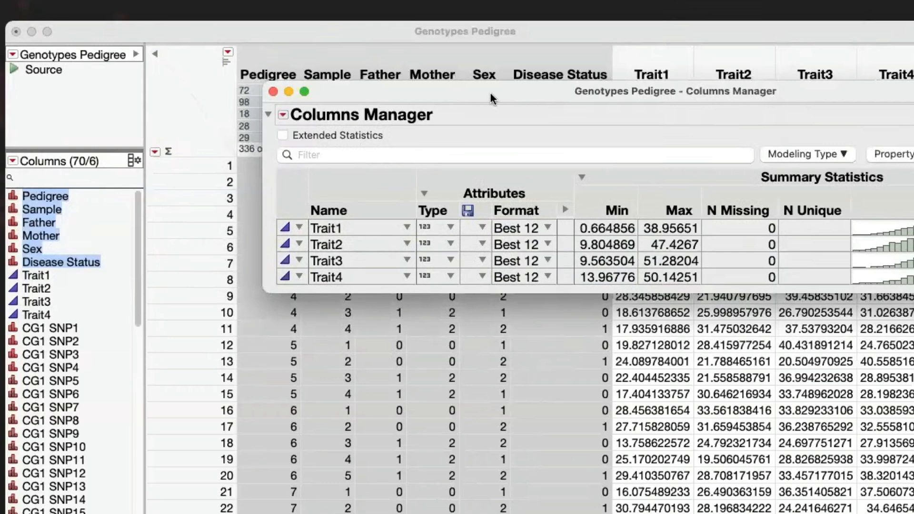
left_click_drag(490, 93, 274, 43)
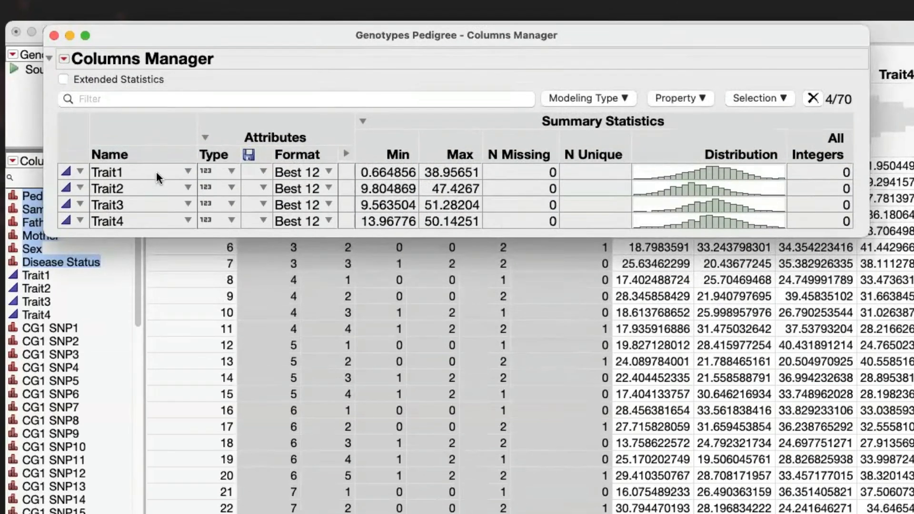
left_click_drag(249, 37, 249, 38)
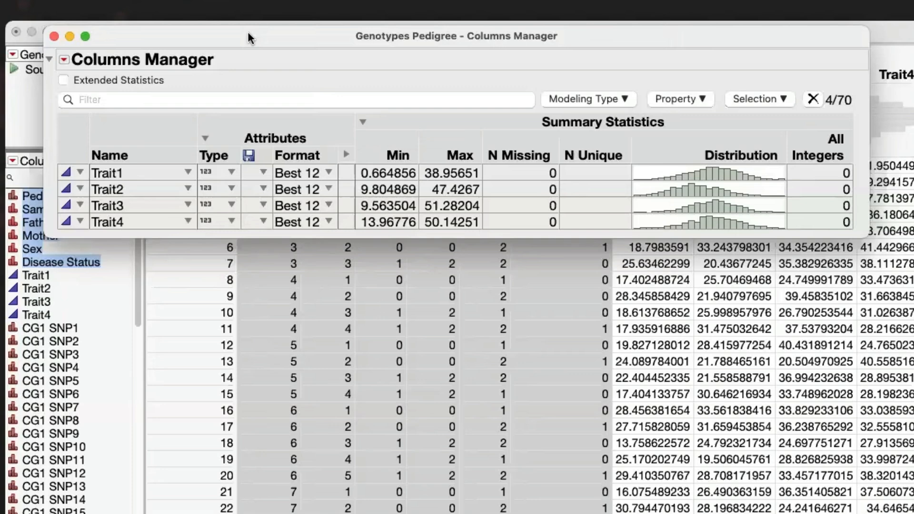
Set the number format of columns Trait1 through Trait4 together to Fixed Dec with width 12 and 3 decimals
left_click_drag(81, 173, 148, 218)
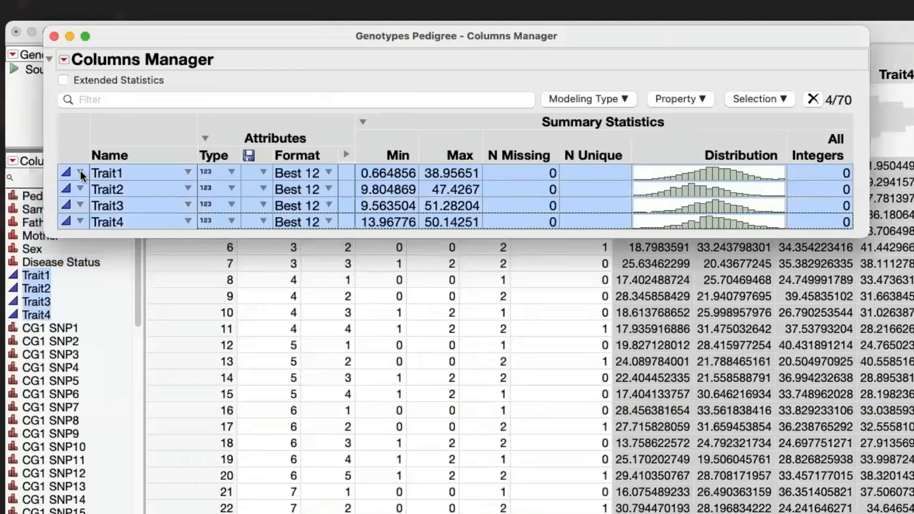
left_click(80, 172)
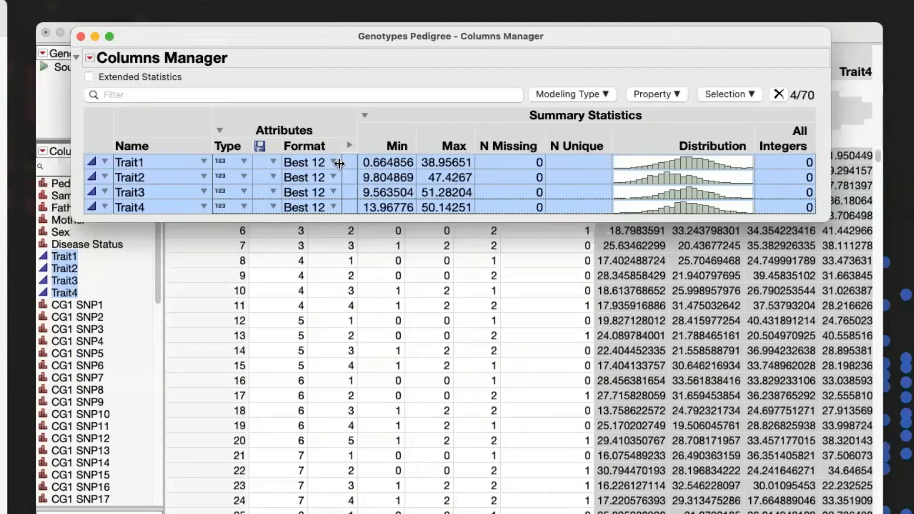
left_click(333, 162)
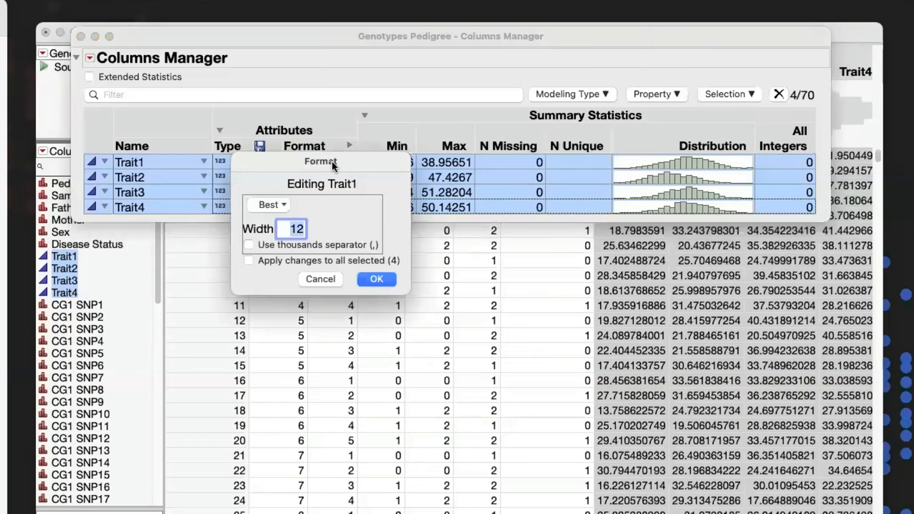
left_click(248, 261)
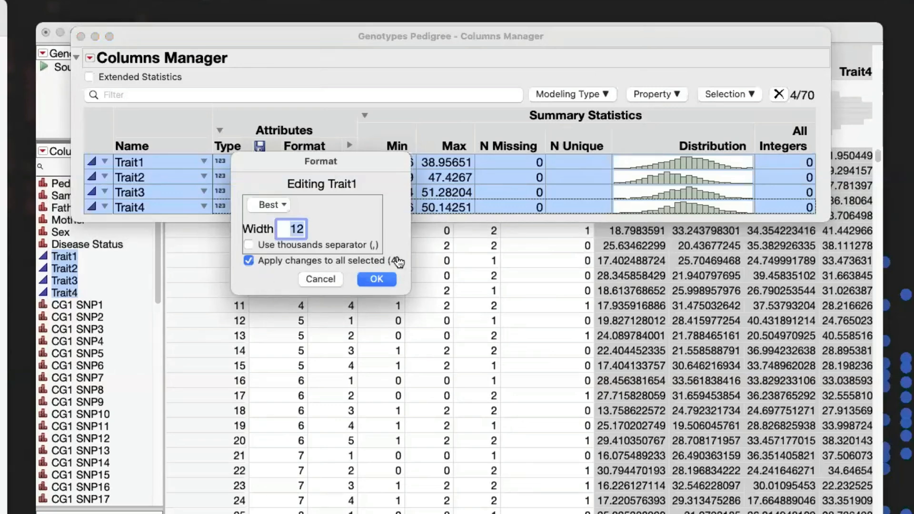
left_click(280, 205)
left_click(347, 253)
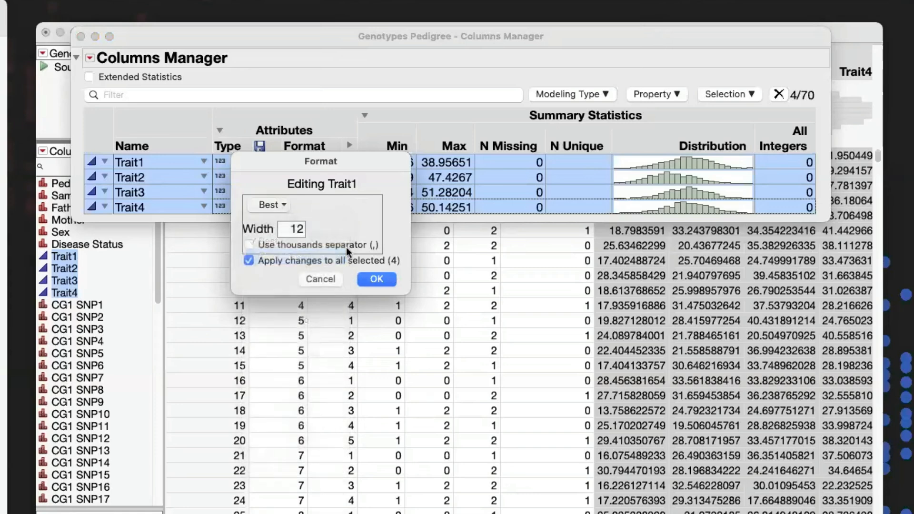
double_click(361, 229)
type("3")
left_click(371, 203)
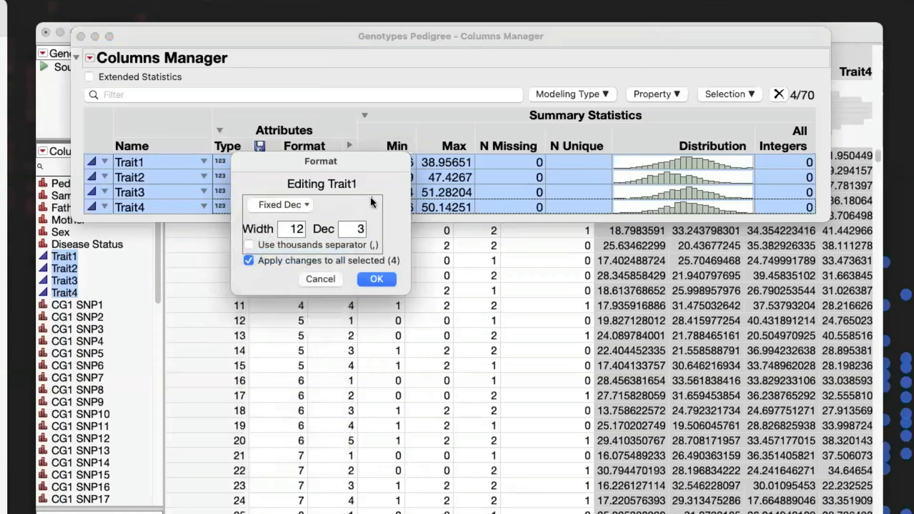
left_click(376, 280)
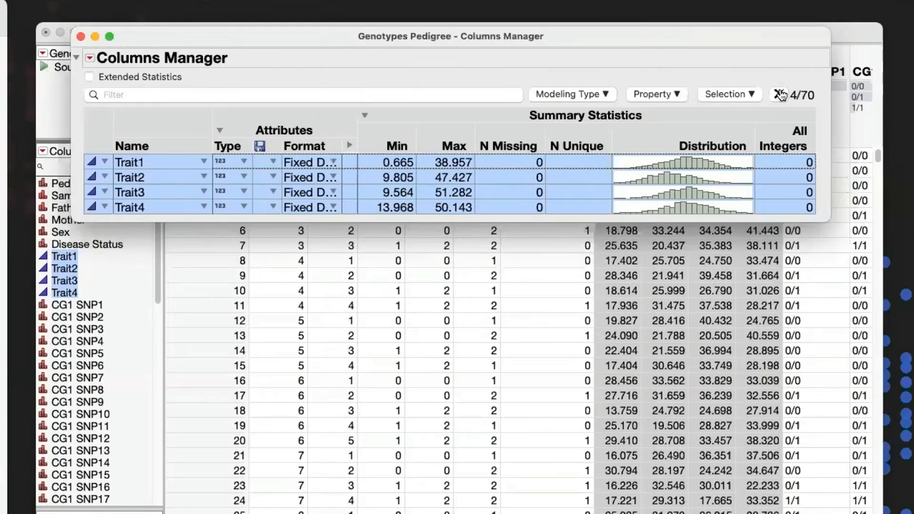
Clear the Columns Manager filter and select all the CG1 and CG2 SNP columns
left_click(780, 94)
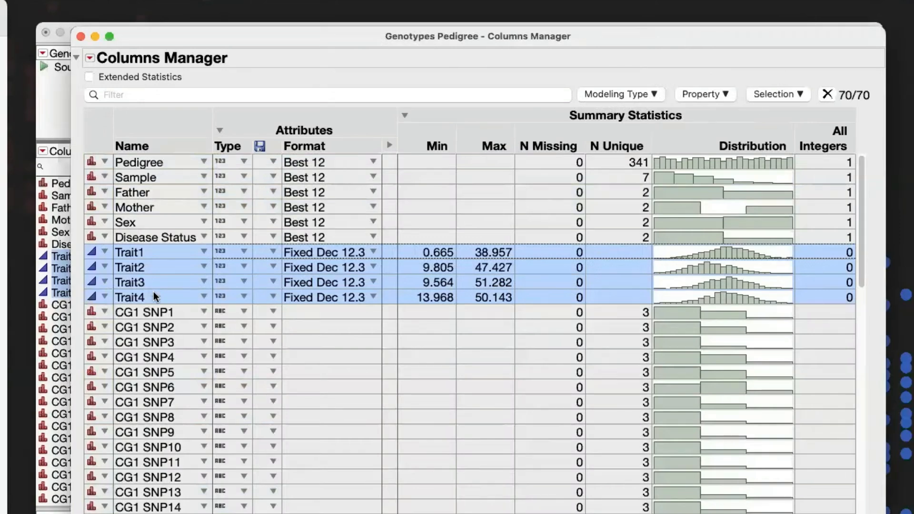
left_click(174, 317)
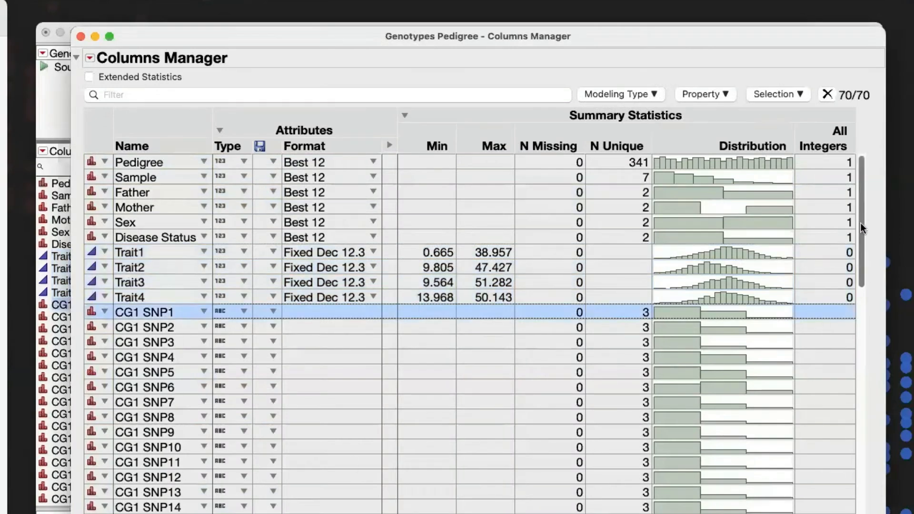
left_click_drag(864, 229, 863, 467)
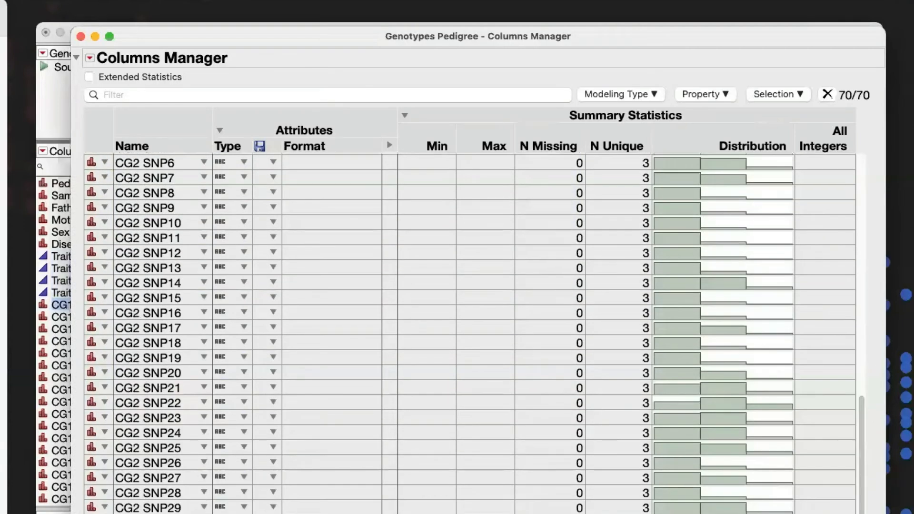
left_click(147, 508, "shift")
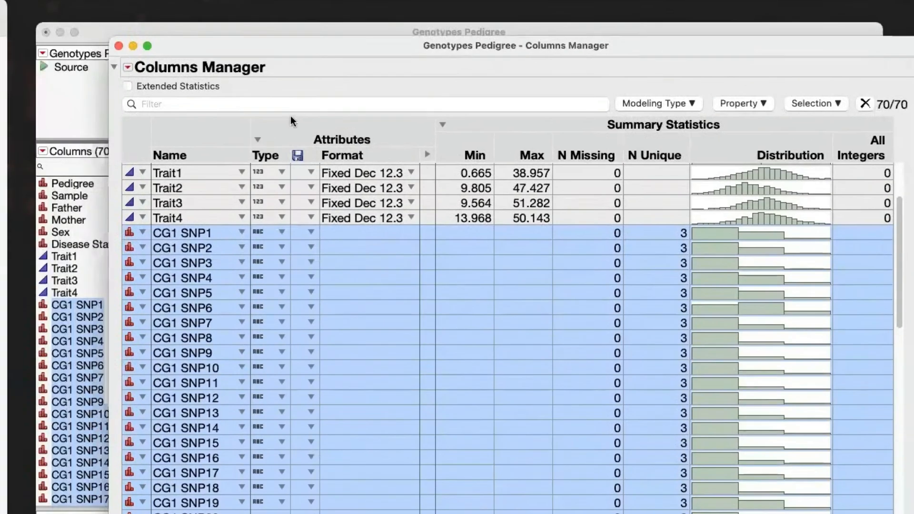
Select only CG1 SNP1, run a Distribution report on it, and return to the Columns Manager
left_click(198, 233)
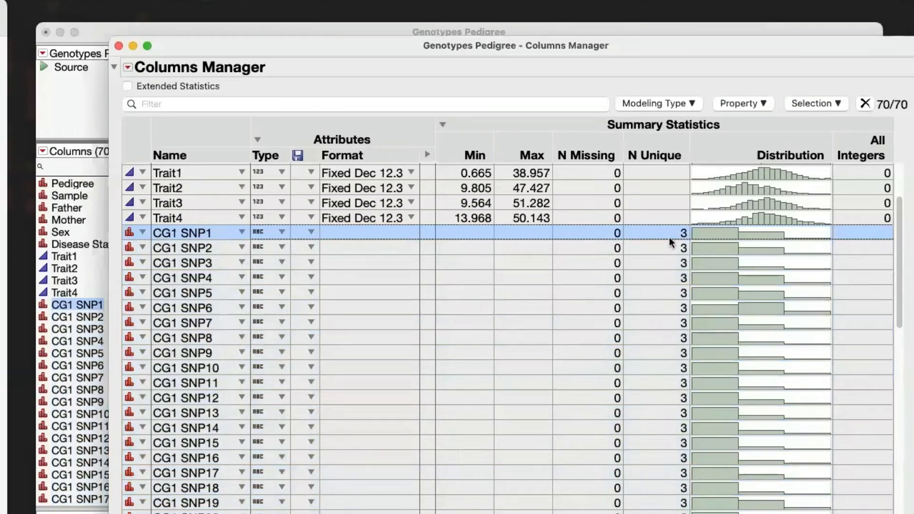
right_click(194, 231)
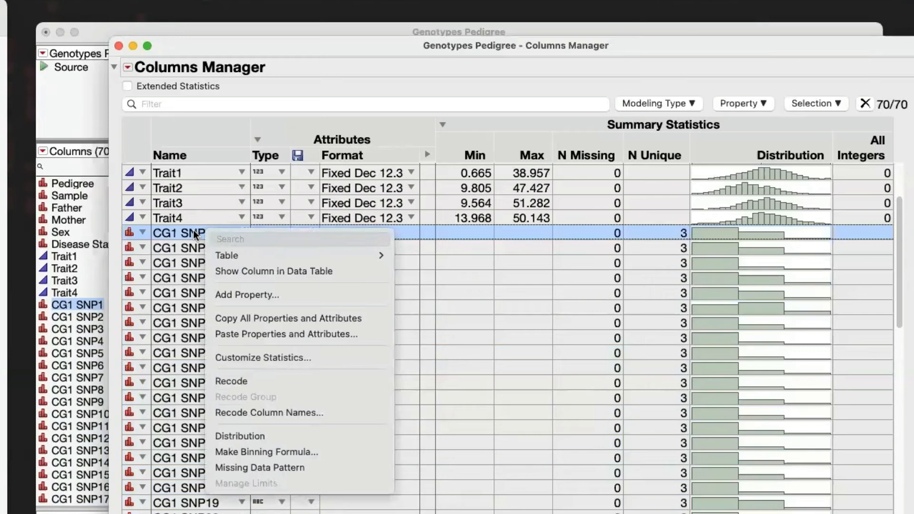
left_click(270, 435)
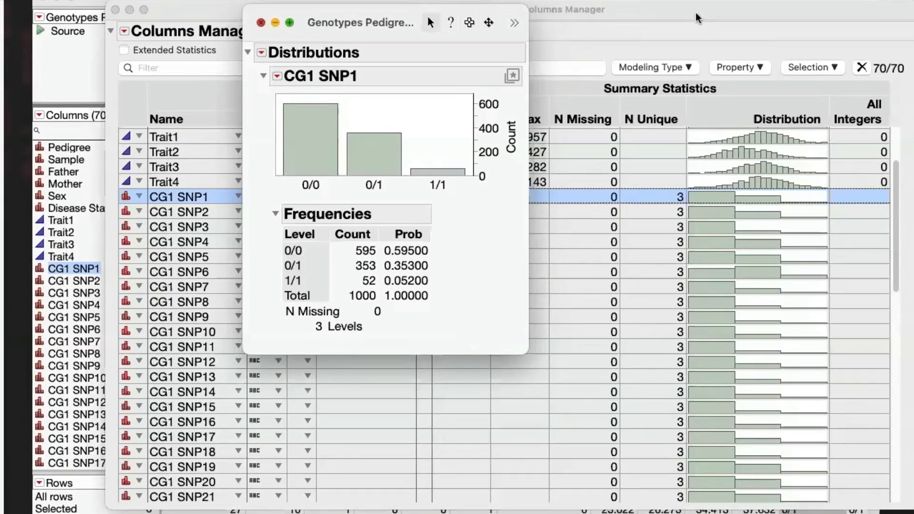
left_click(758, 52)
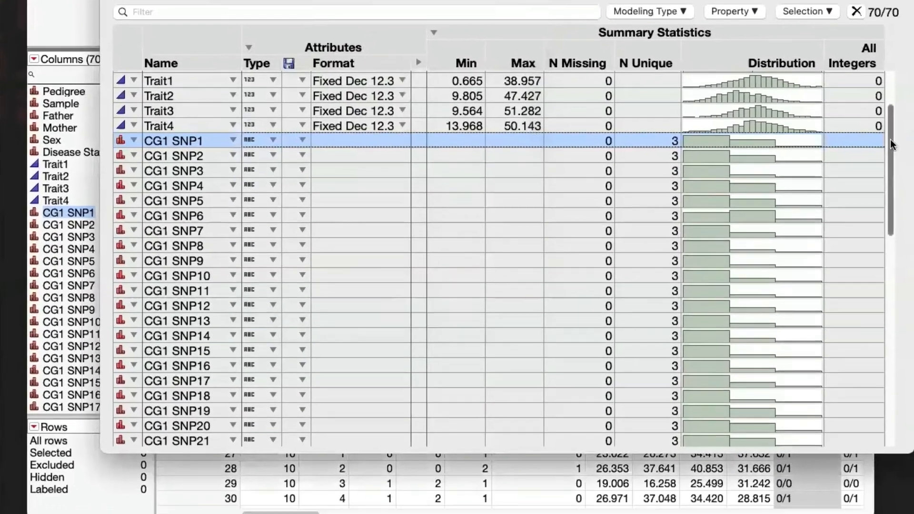
Select the columns from CG1 SNP1 through CG2 SNP30 and open Recode Group for them
left_click_drag(895, 185, 903, 463)
left_click(208, 401, "shift")
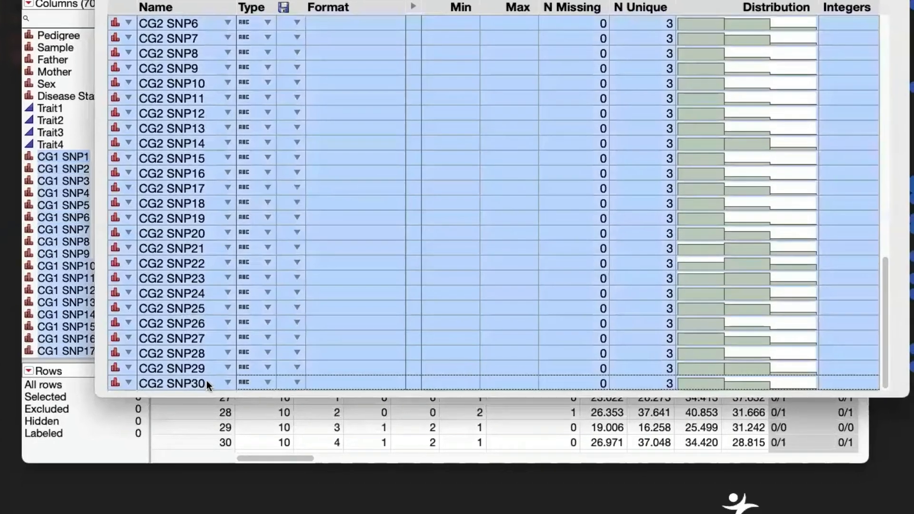
right_click(204, 329)
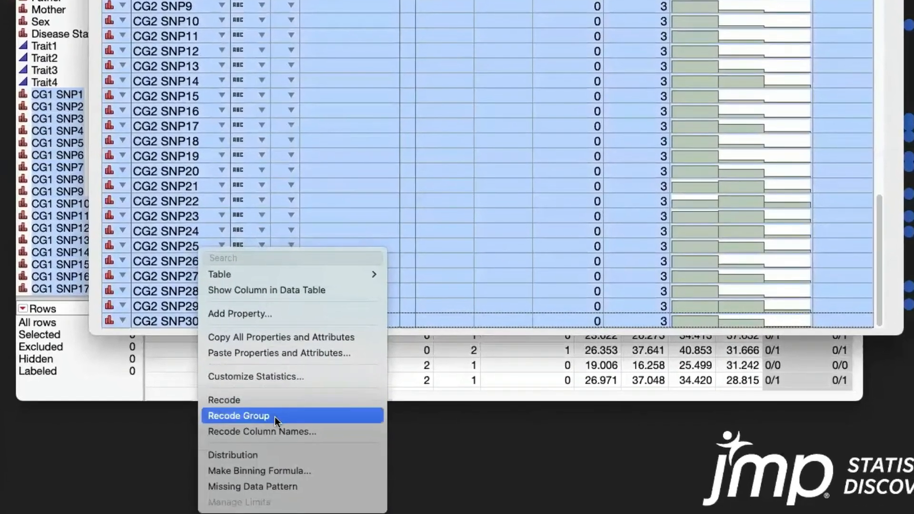
left_click(276, 416)
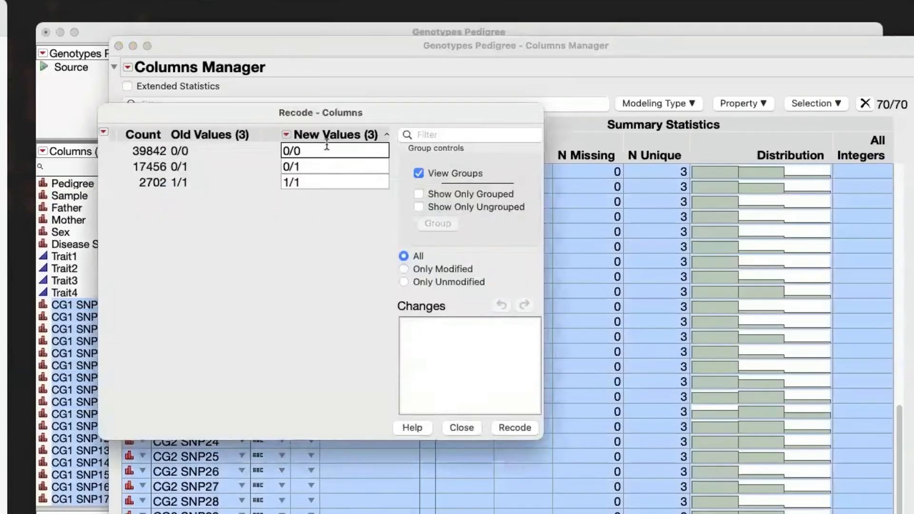
Recode the genotype values of all selected SNP columns: 0/0 to 0, 0/1 to 1, and 1/1 to 2
left_click(325, 151)
type("1")
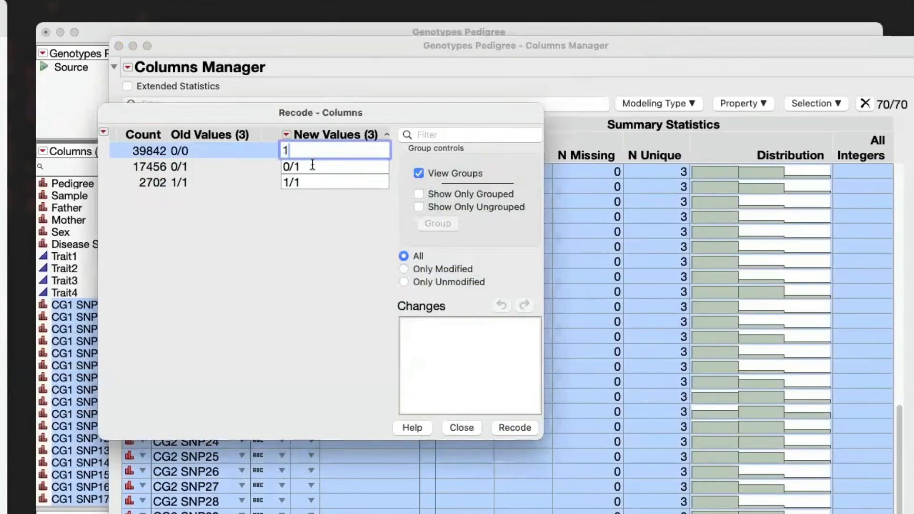
key("BackSpace")
type("0")
key("Return")
type("1")
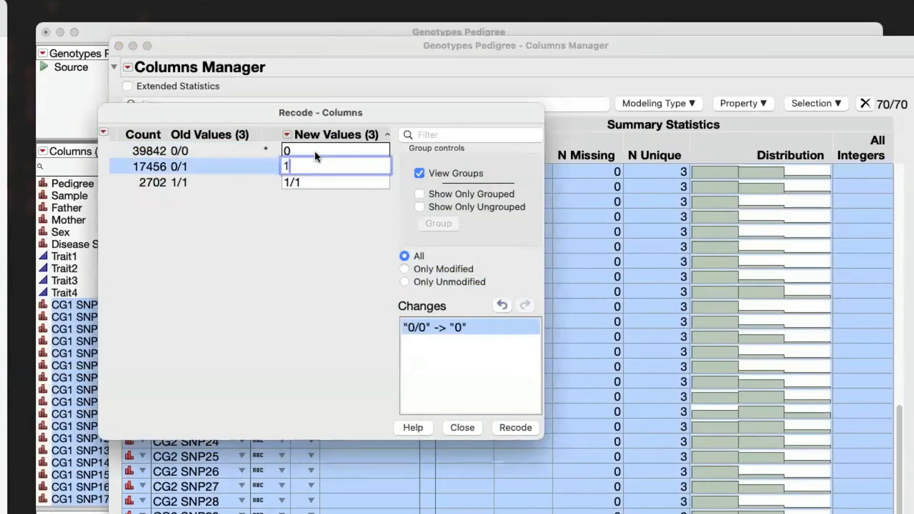
key("Return")
type("2")
key("Return")
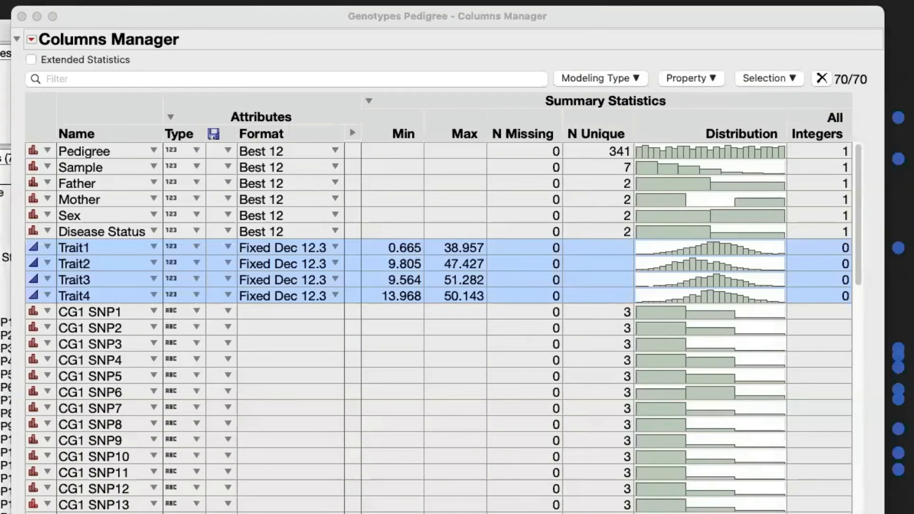
left_click(619, 78)
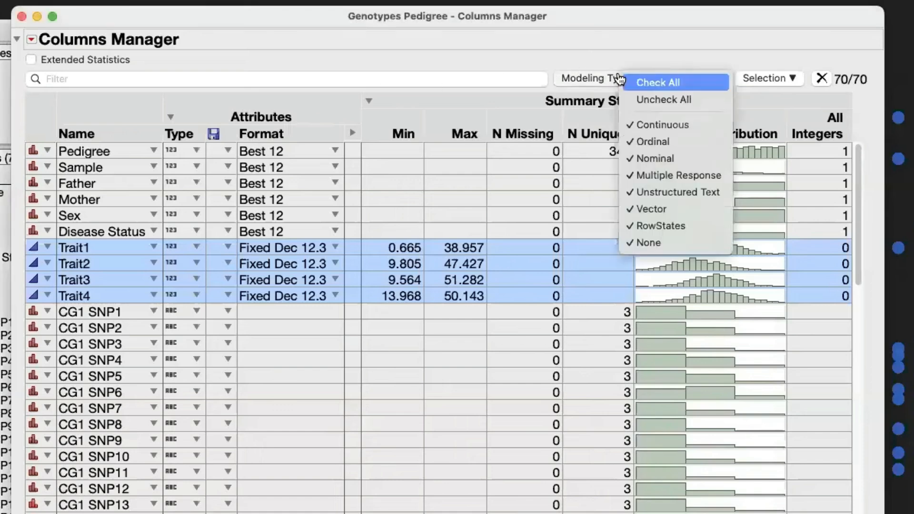
left_click(633, 42)
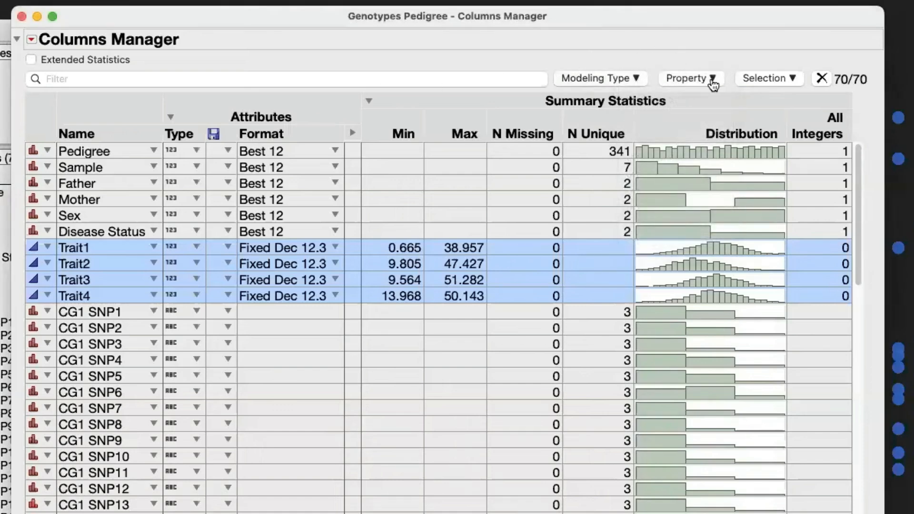
left_click(713, 82)
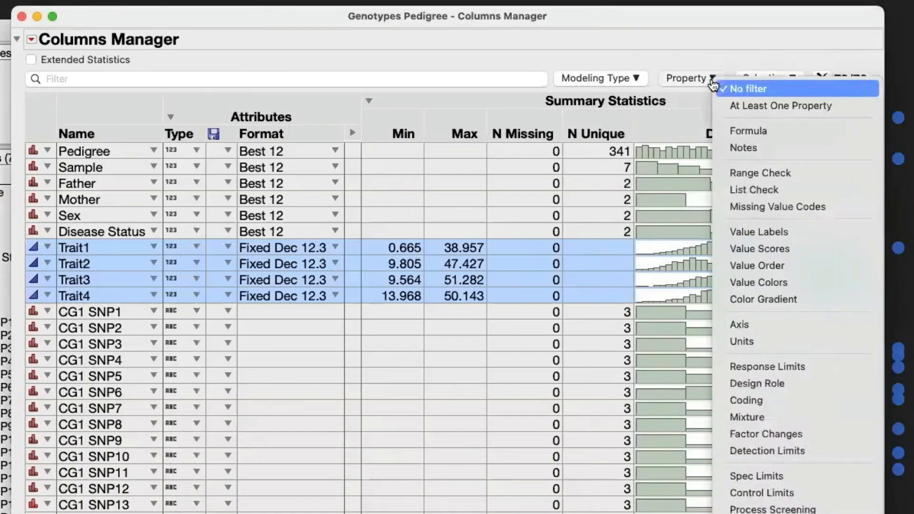
left_click(734, 39)
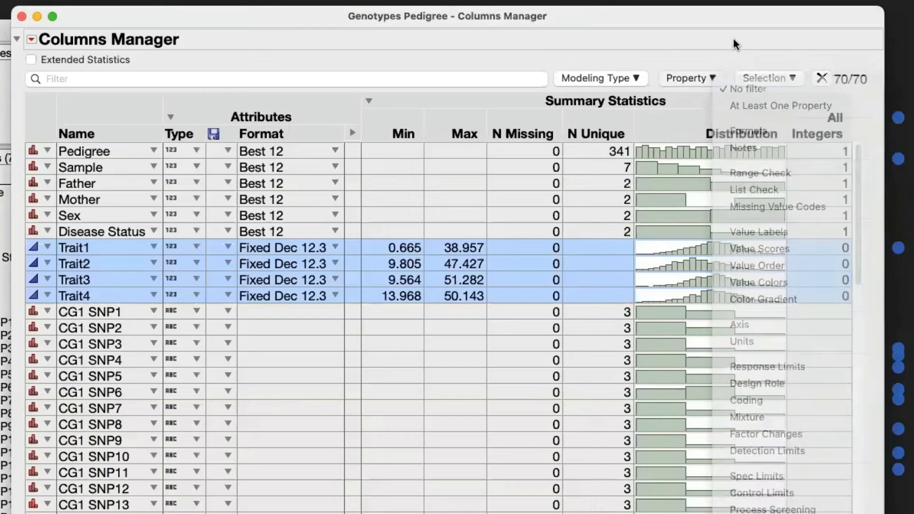
Filter the list to keep only the selected Trait columns, and clear the filter again
left_click(789, 80)
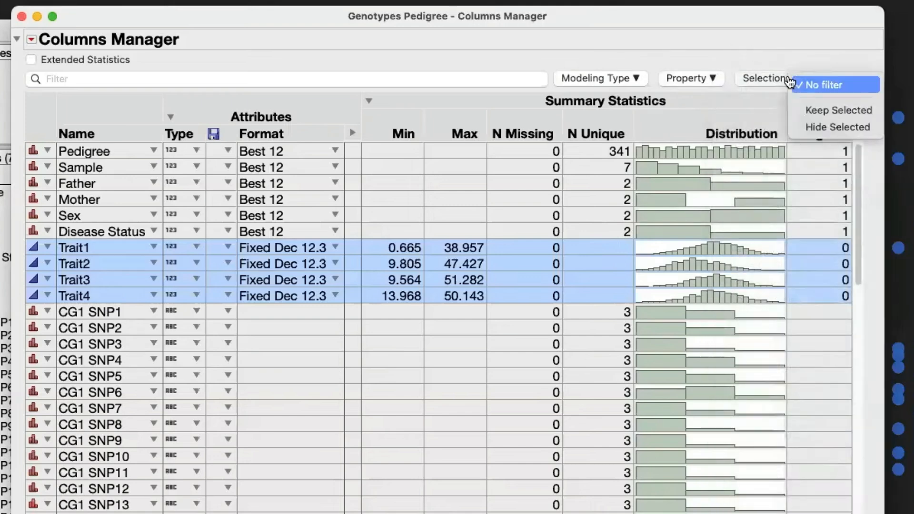
left_click(831, 111)
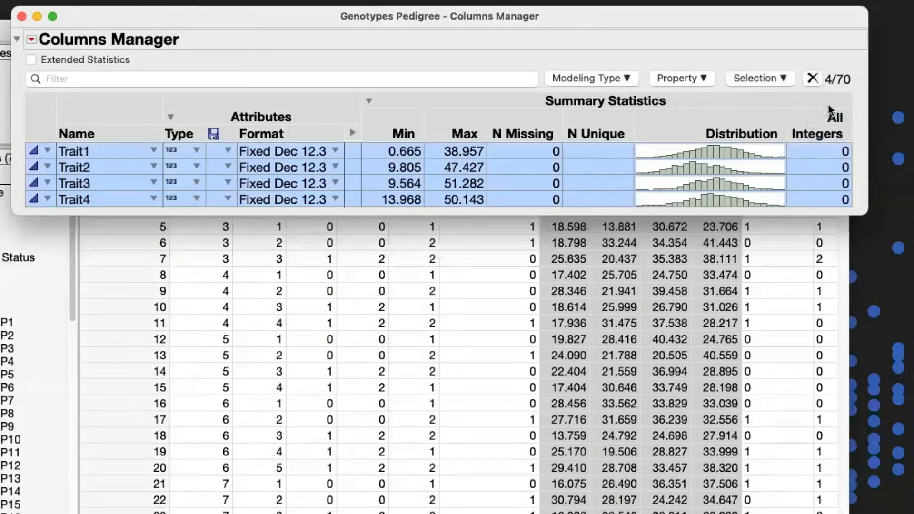
left_click(812, 78)
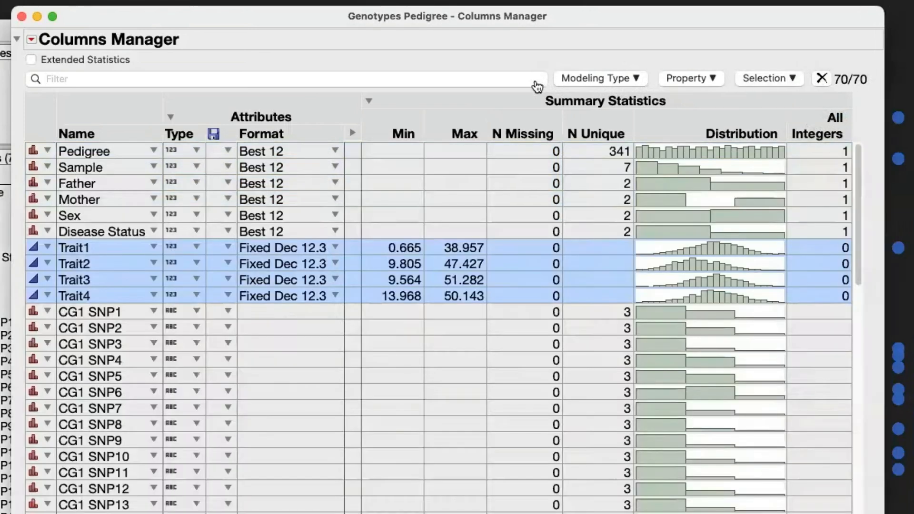
Filter the column list by the name SNP27, and clear the search text again
left_click(503, 81)
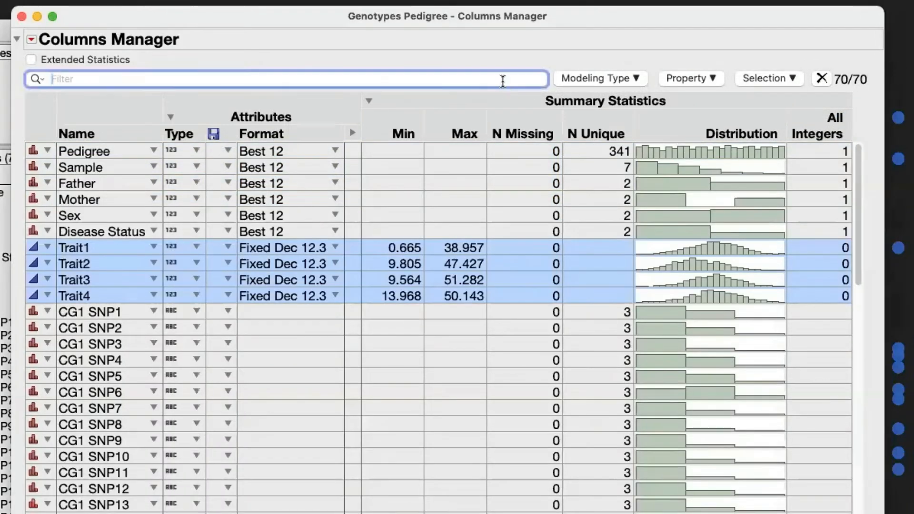
type("SNP")
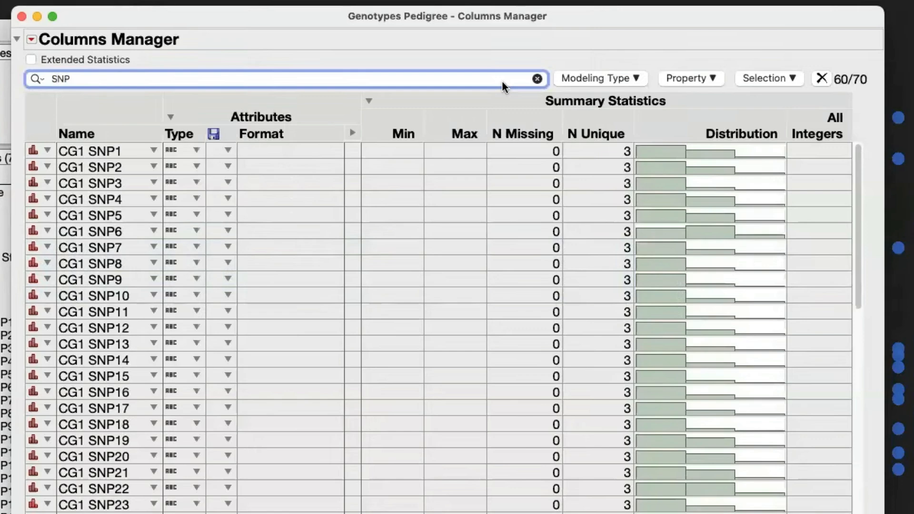
type("27")
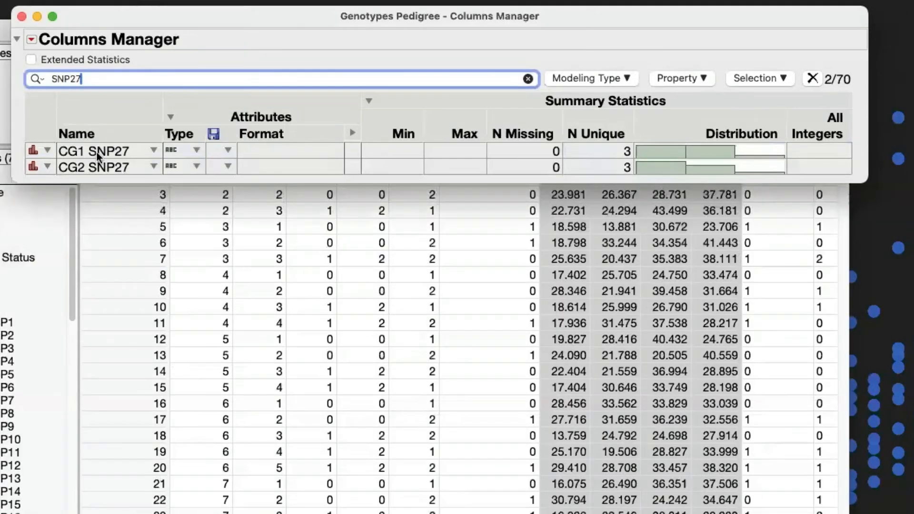
left_click(528, 79)
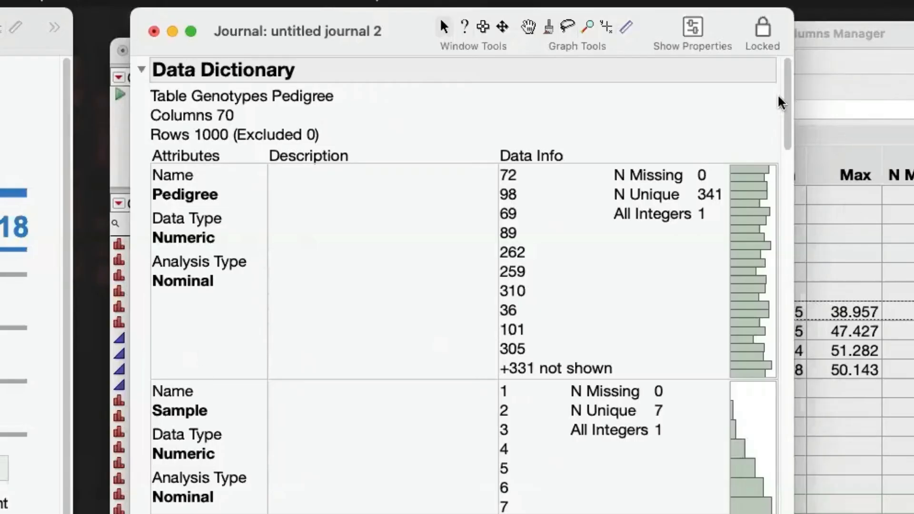
Look through the Data Dictionary journal of the Genotypes Pedigree table
scroll(415, 198, "down", 15)
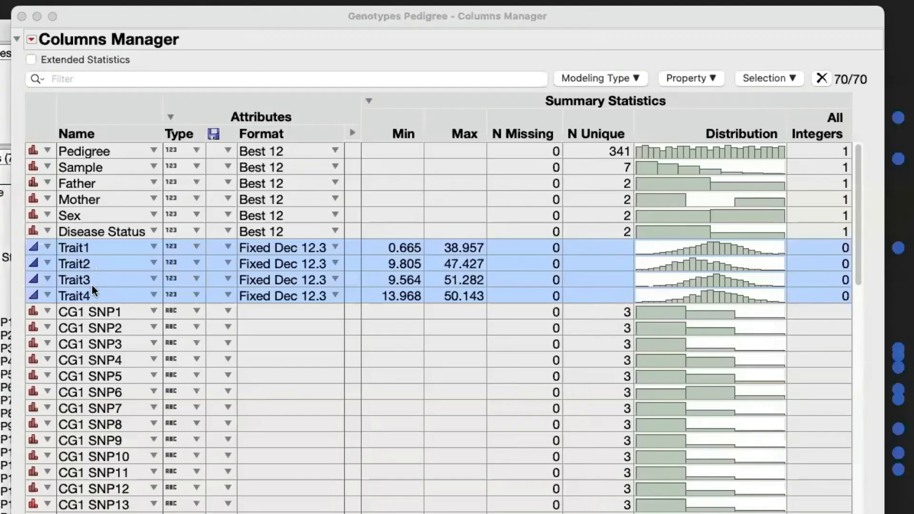
Add a Notes property reading "TRAIT DEFINITION GOES HERE" to all four selected Trait columns
right_click(114, 261)
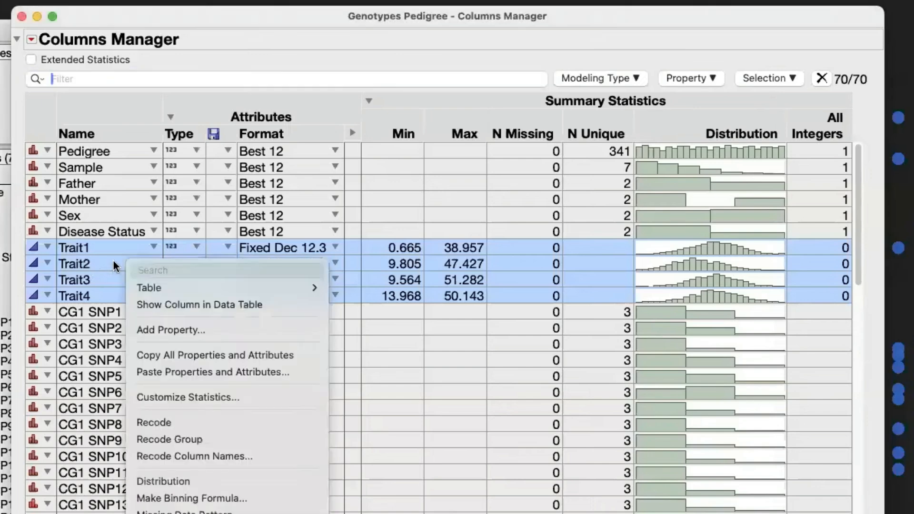
left_click(242, 328)
left_click(316, 365)
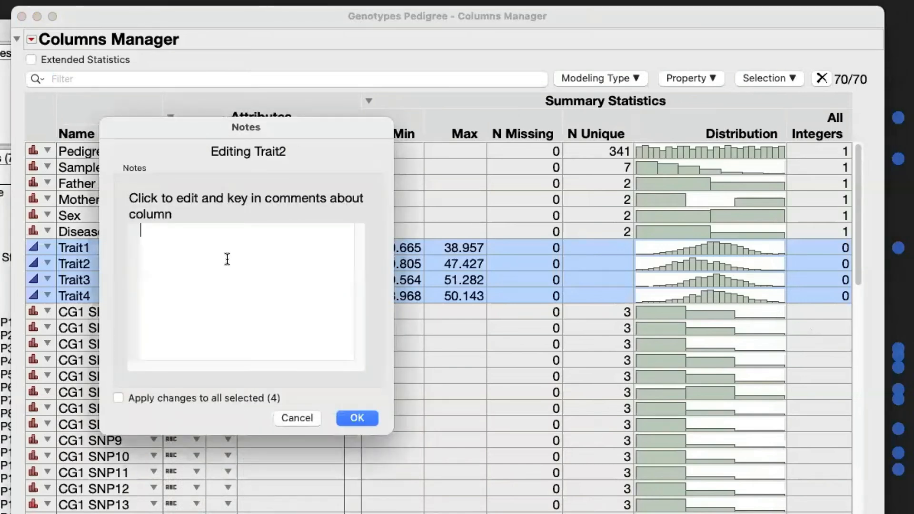
left_click(227, 259)
type("TRAIT DEFITINTIO")
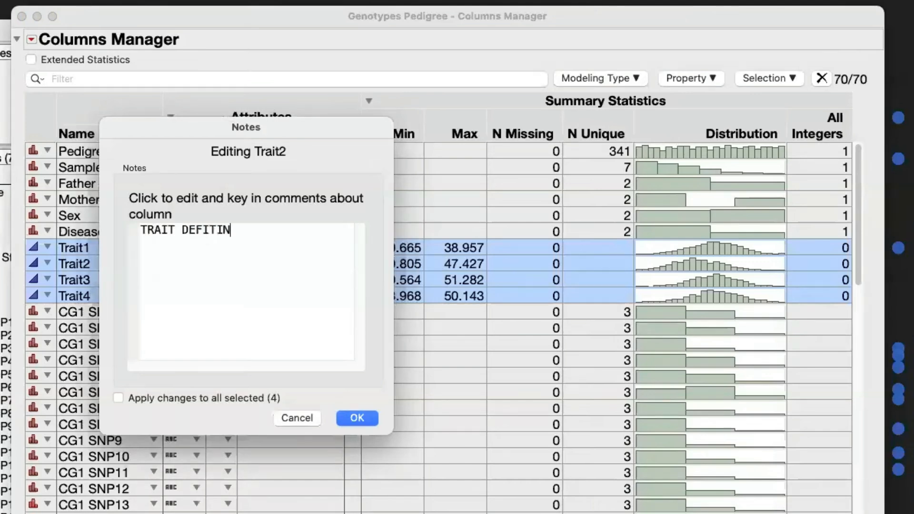
key("BackSpace")
key("BackSpace")
key("BackSpace")
key("BackSpace")
key("BackSpace")
key("BackSpace")
type("NITION GOES HERE")
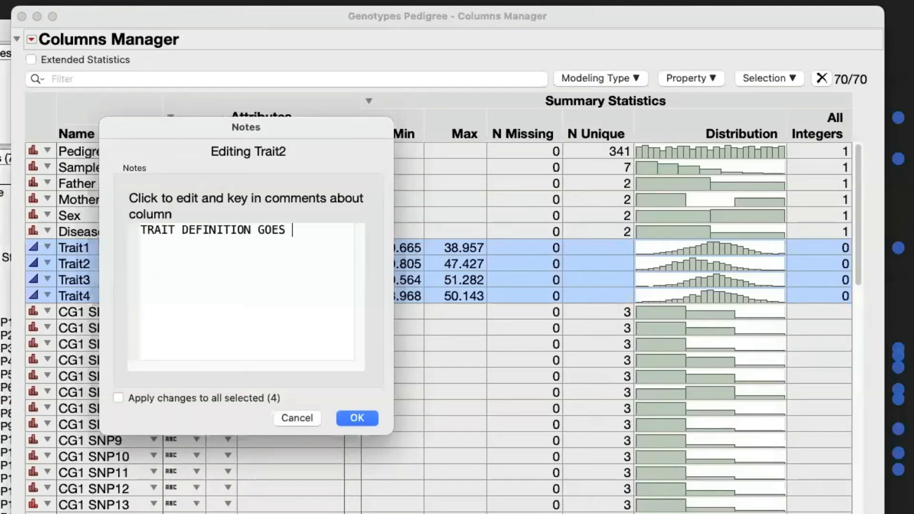
left_click(143, 405)
left_click(357, 418)
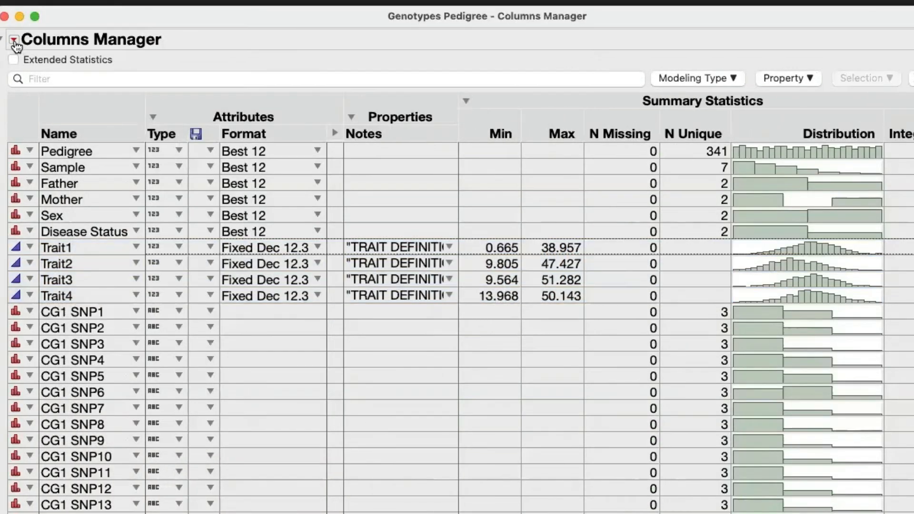
Create a Data Dictionary covering all columns of the Genotypes Pedigree table, keeping the default statistics options
left_click(14, 41)
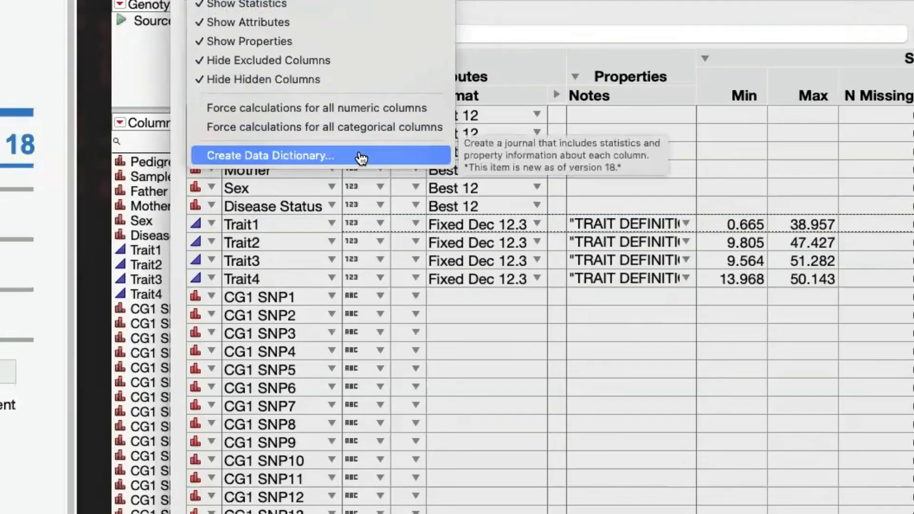
left_click(162, 189)
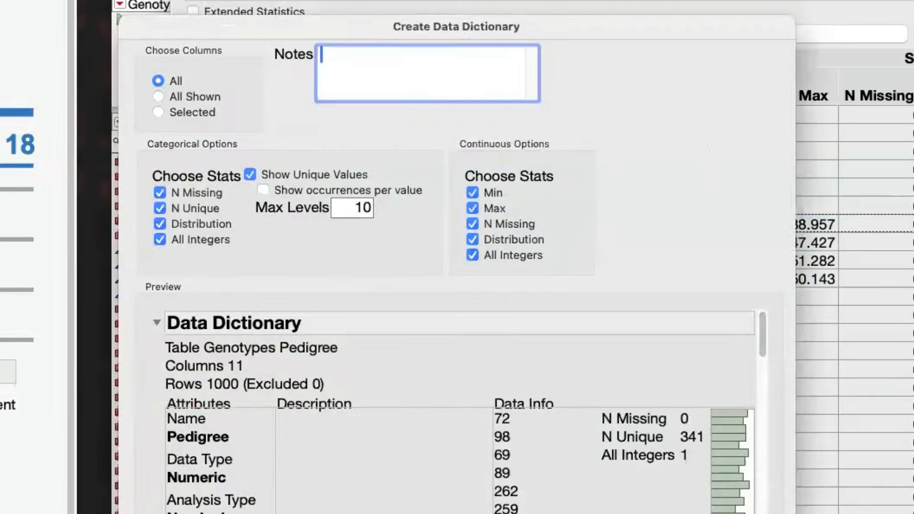
key("Return")
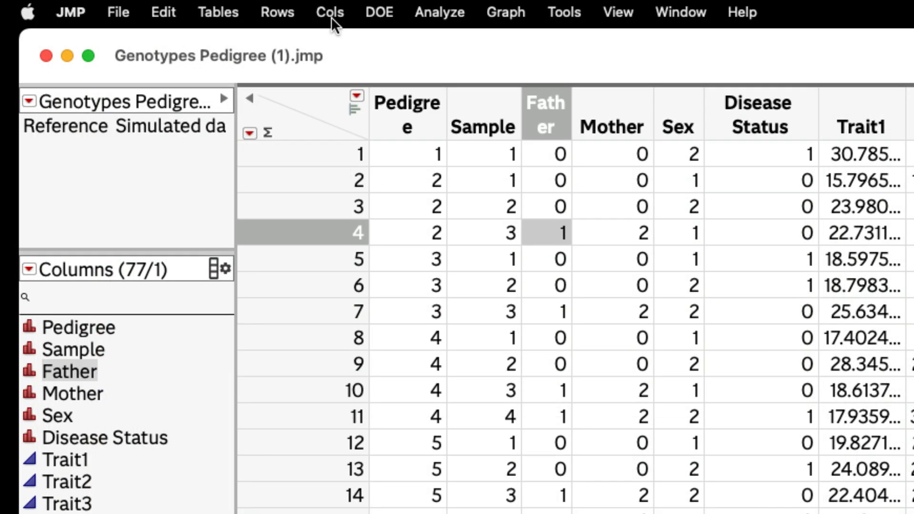
Open the list of column commands for the Genotypes Pedigree (1) data table
left_click(330, 14)
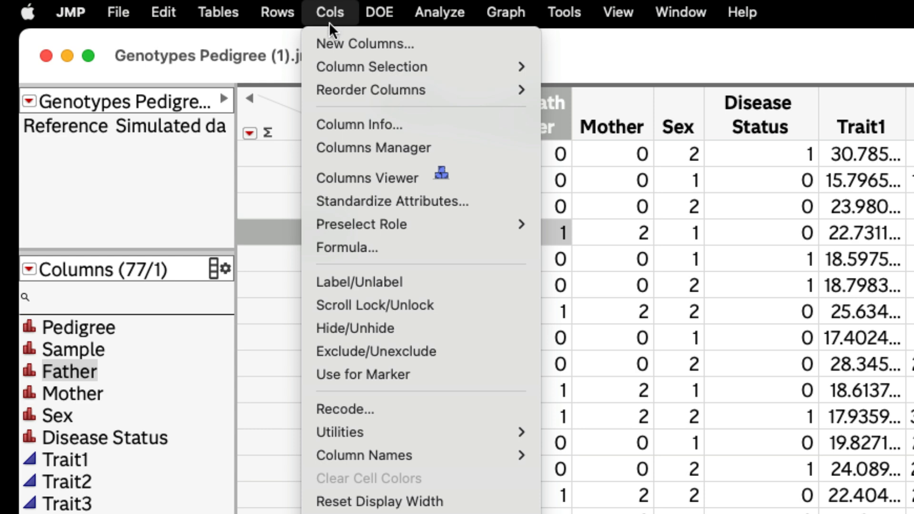